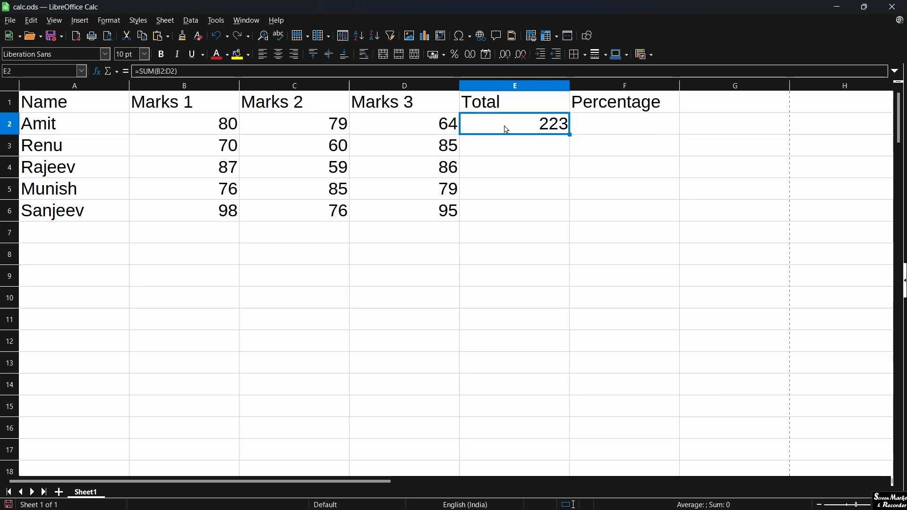
- Fill the Total formula from E2 down through E6 for the remaining students
double_click(571, 136)
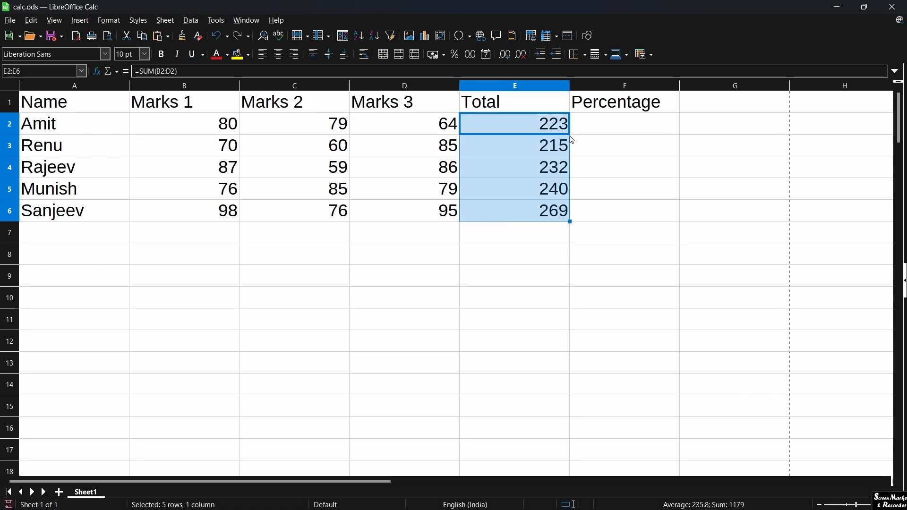
click(533, 234)
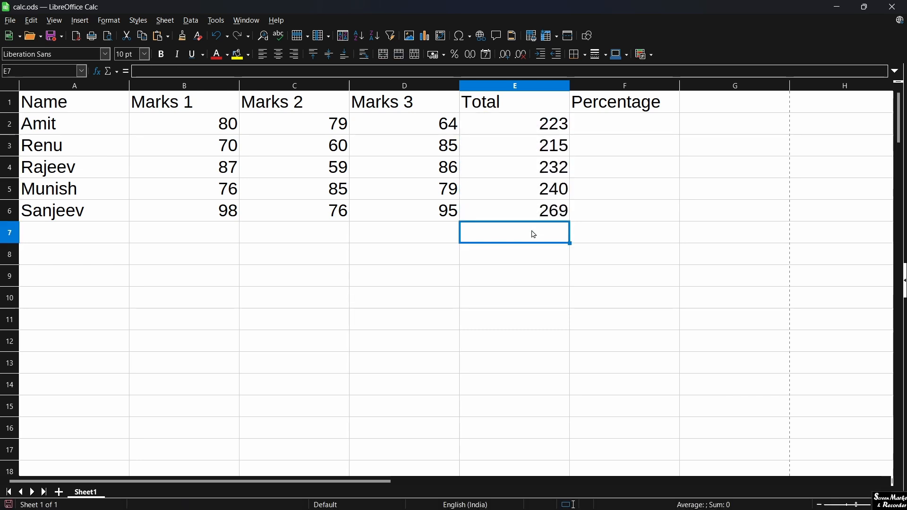
- Enter the percentage formula =E2*100/300 in cell F2
click(617, 128)
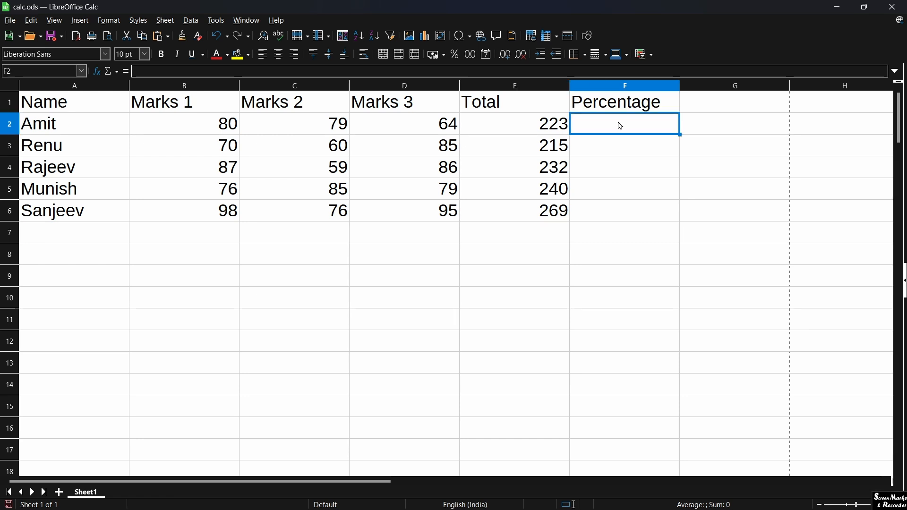
text(=)
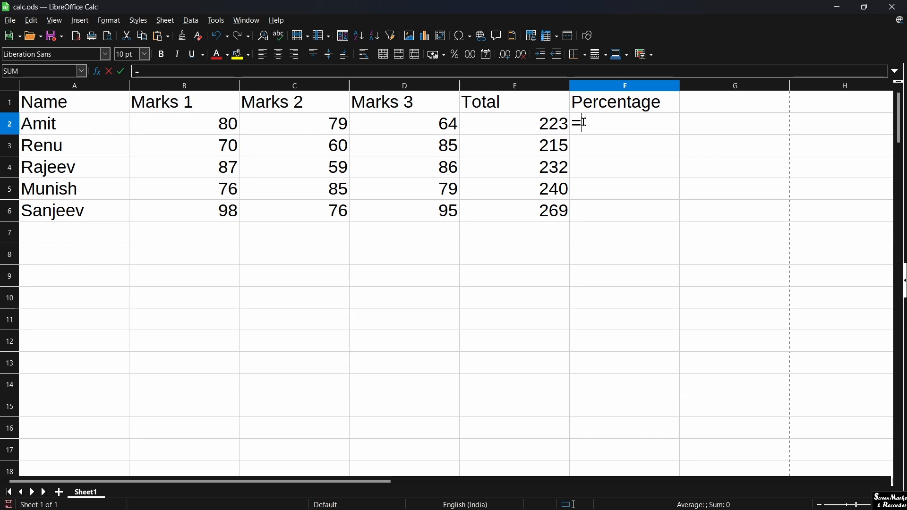
click(542, 129)
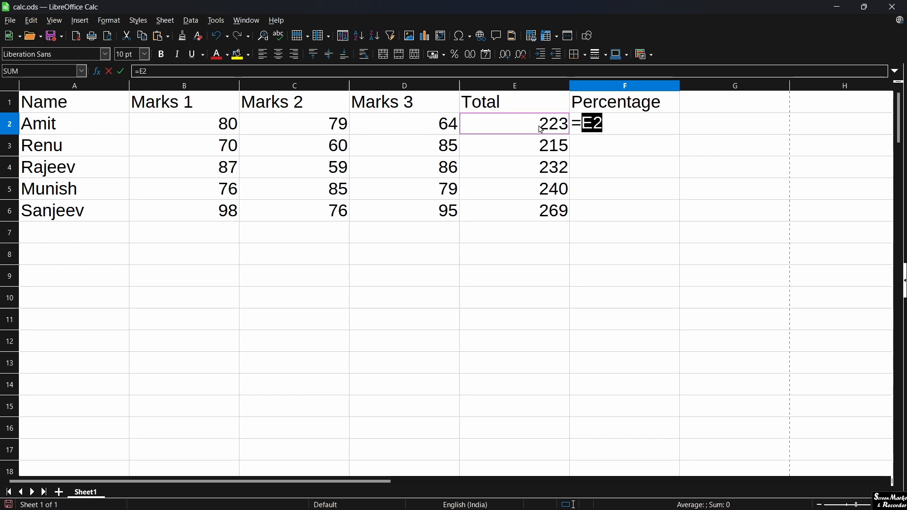
text(*100/)
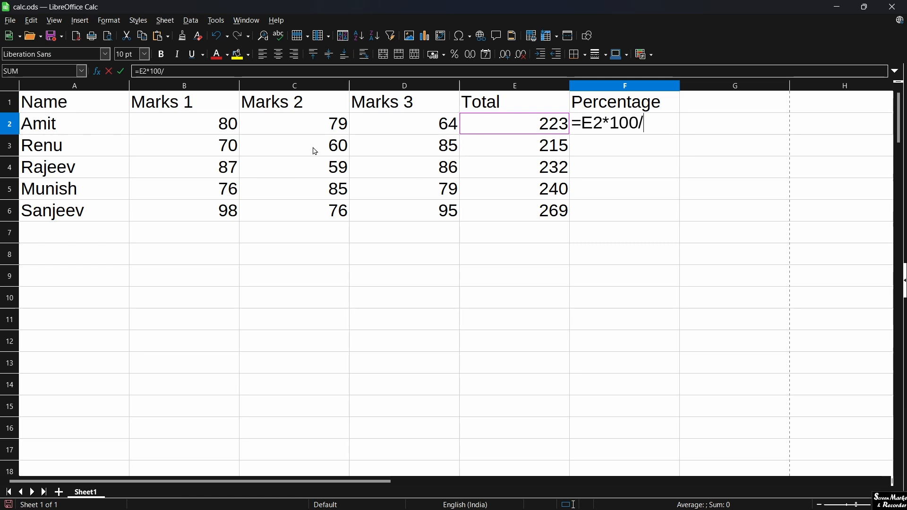
text(300)
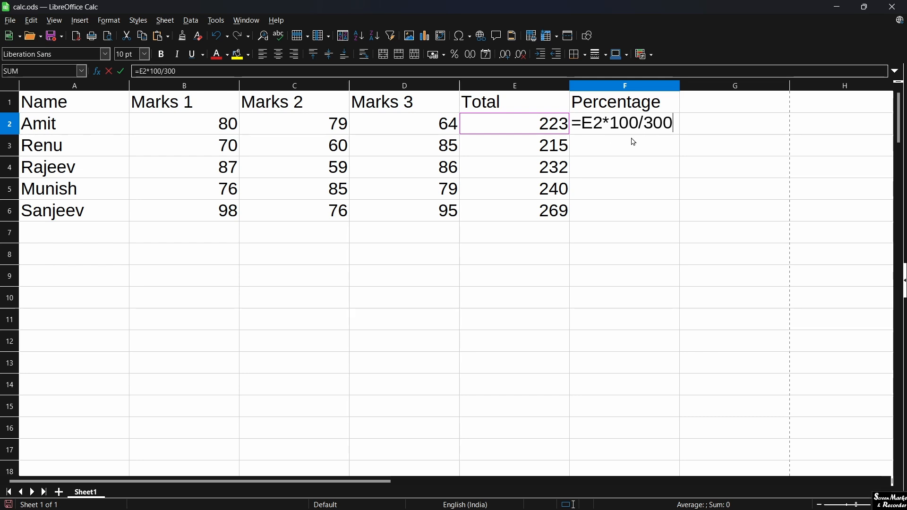
key(Return)
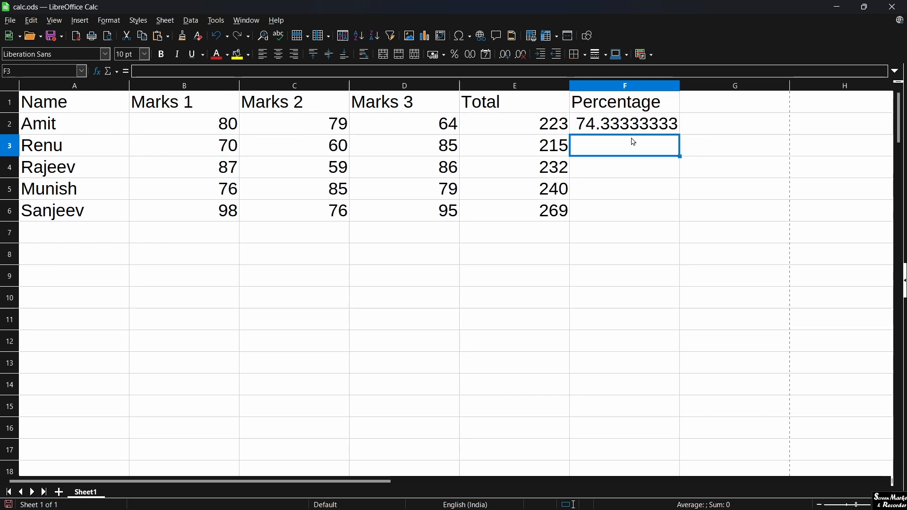
- Fill the percentage formula from F2 down through F6 for the remaining students
click(645, 131)
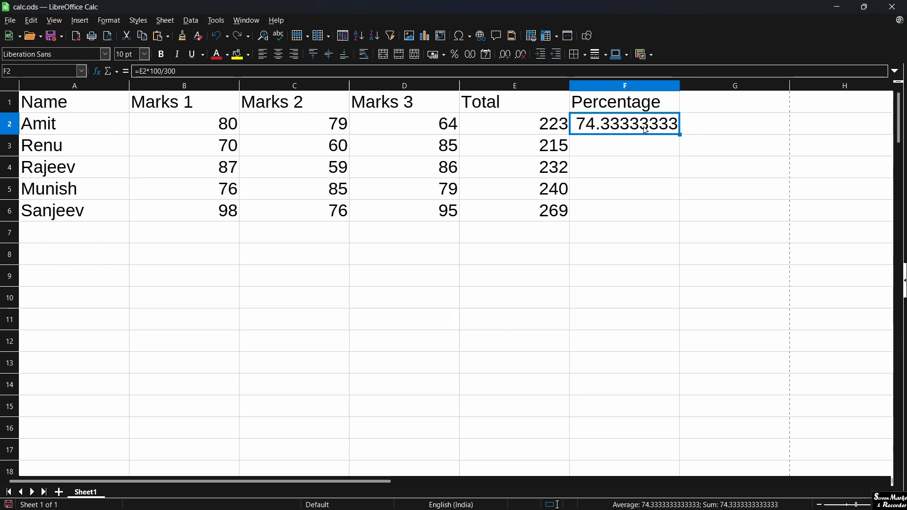
double_click(681, 136)
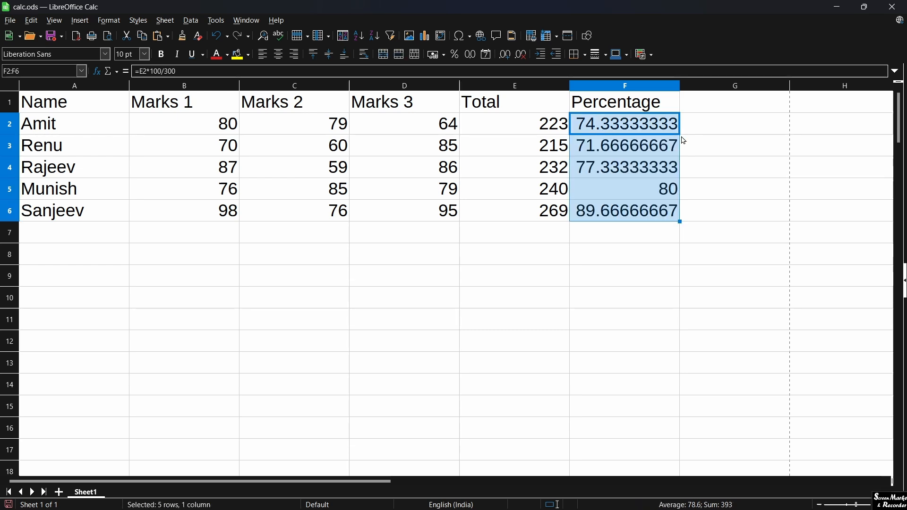
click(640, 252)
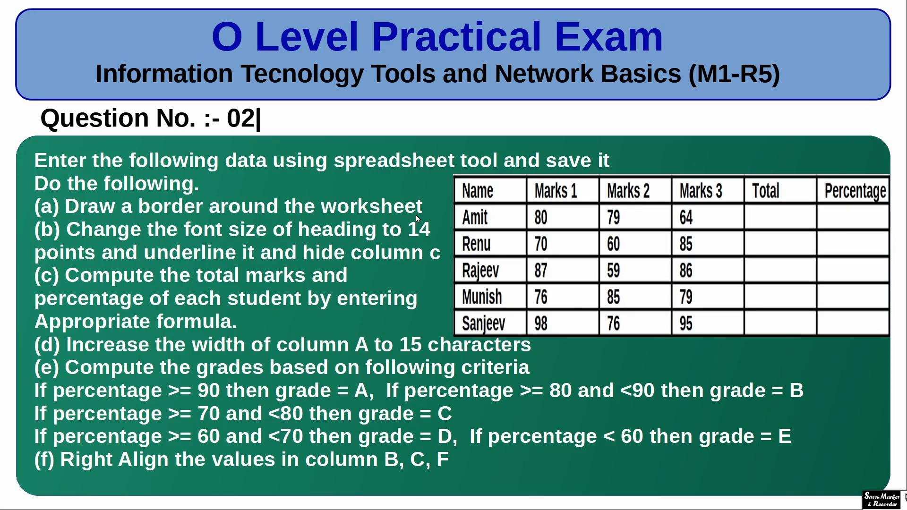
drag(416, 214, 162, 214)
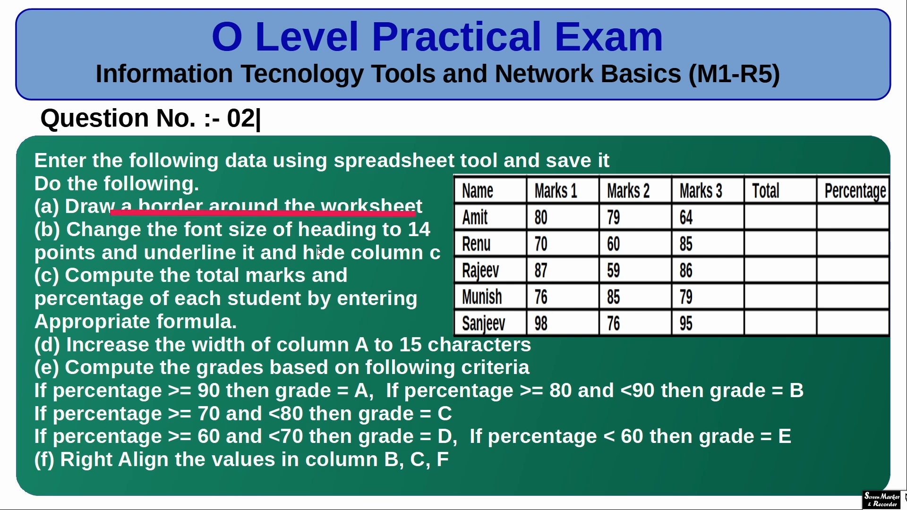
drag(437, 240, 270, 239)
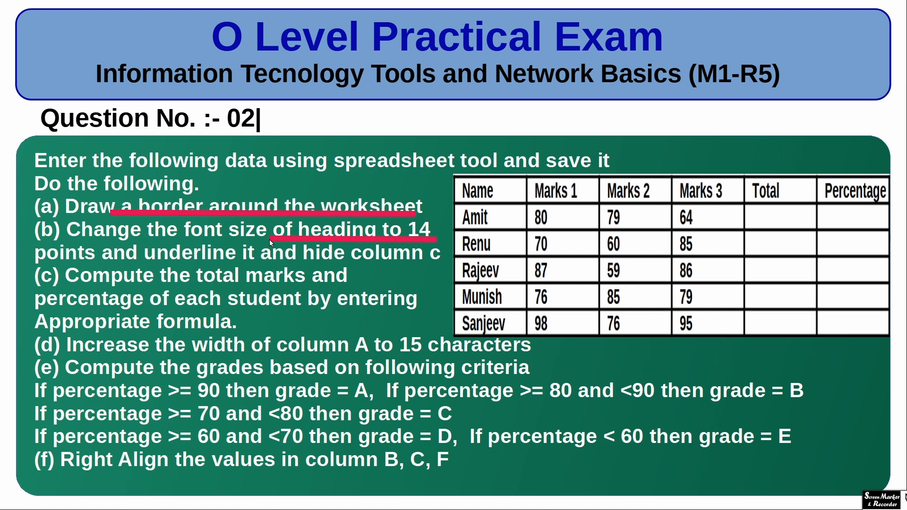
drag(112, 262, 38, 265)
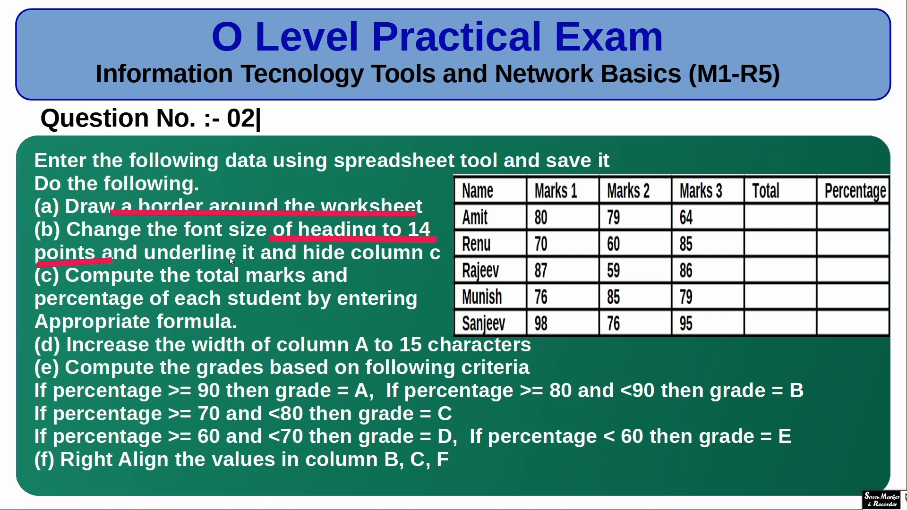
drag(230, 257, 146, 261)
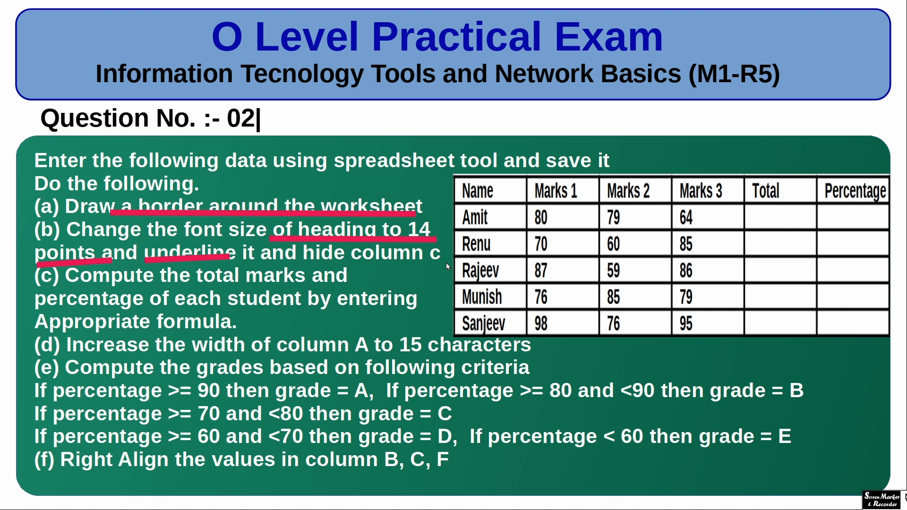
drag(446, 260, 307, 265)
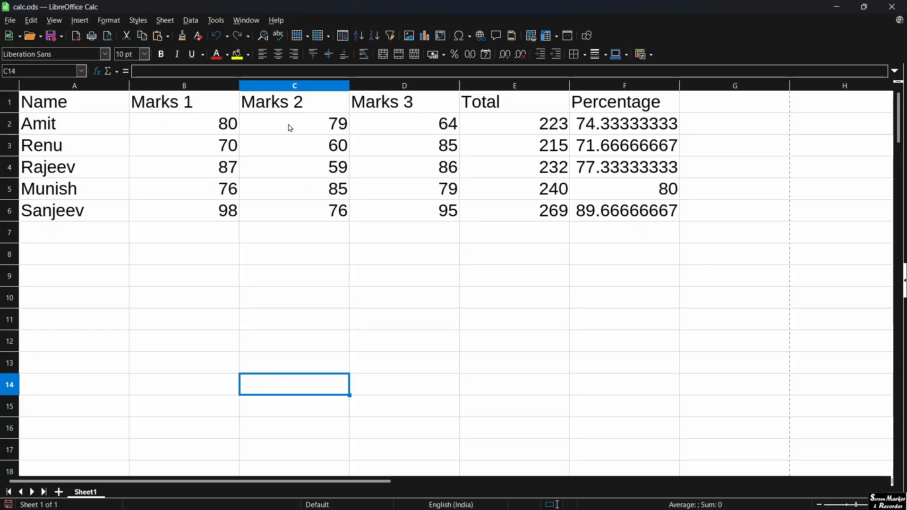
- Set the heading row A1:F1 to a 14 pt font size and underline it
drag(87, 109, 586, 110)
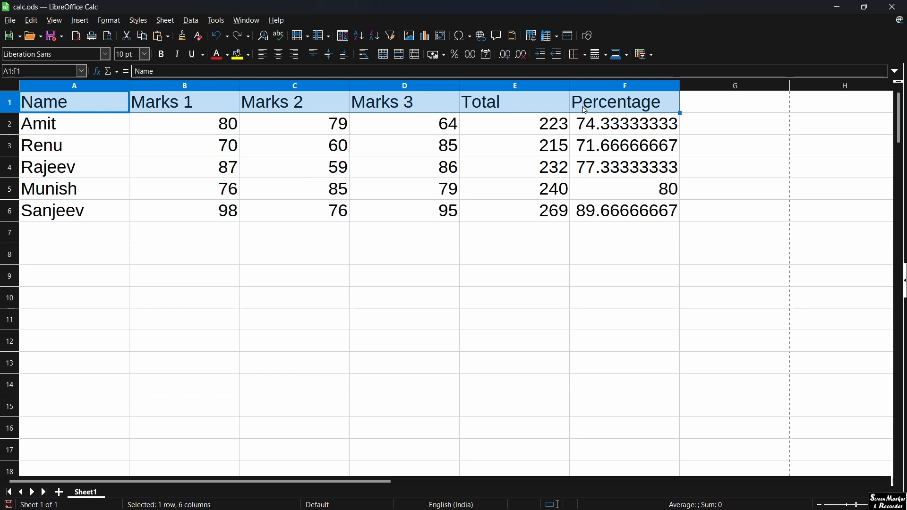
click(145, 54)
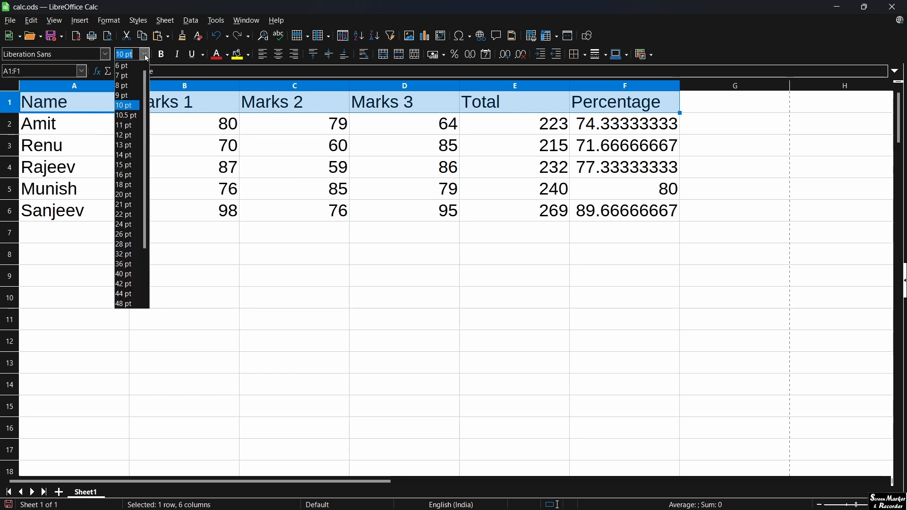
click(125, 155)
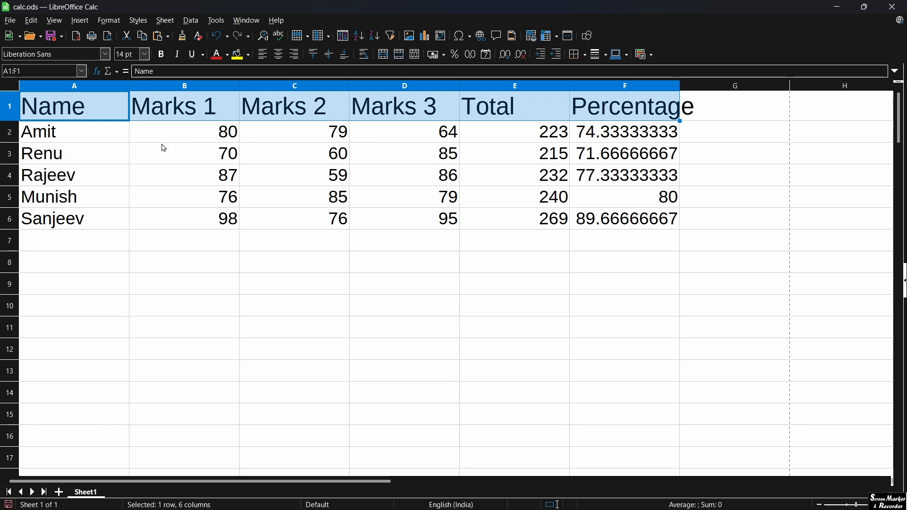
click(193, 59)
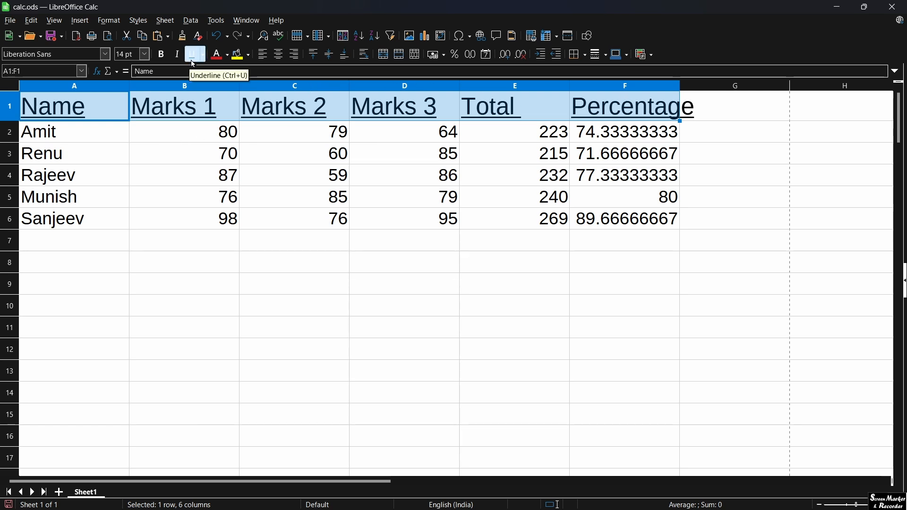
click(407, 194)
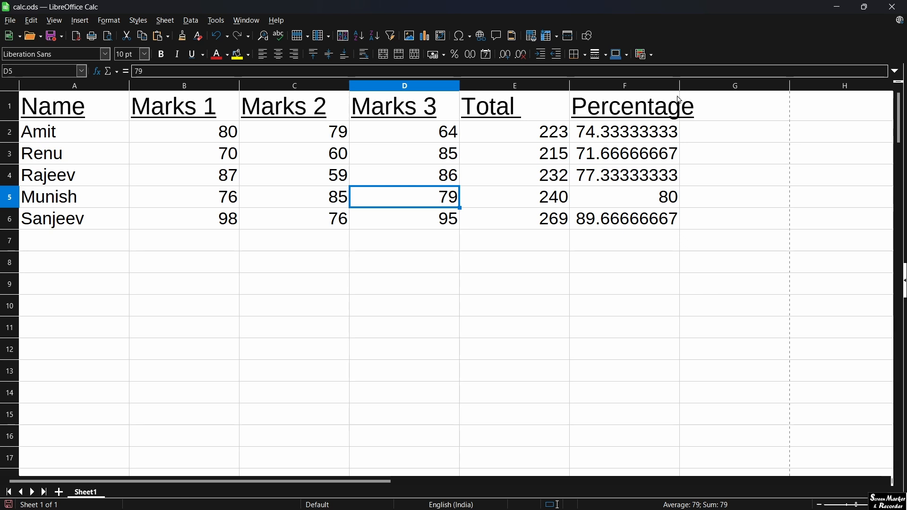
- Widen column F slightly so that the Percentage heading fits inside it
drag(679, 84, 696, 84)
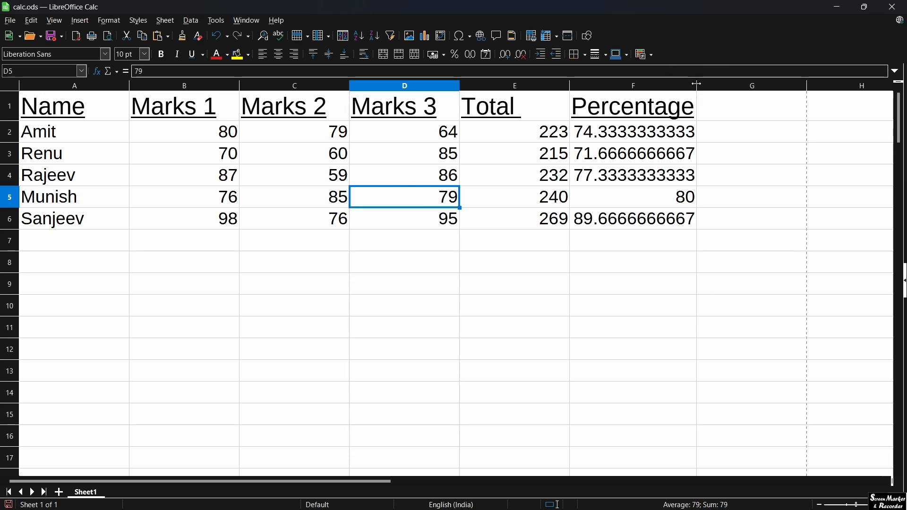
click(308, 141)
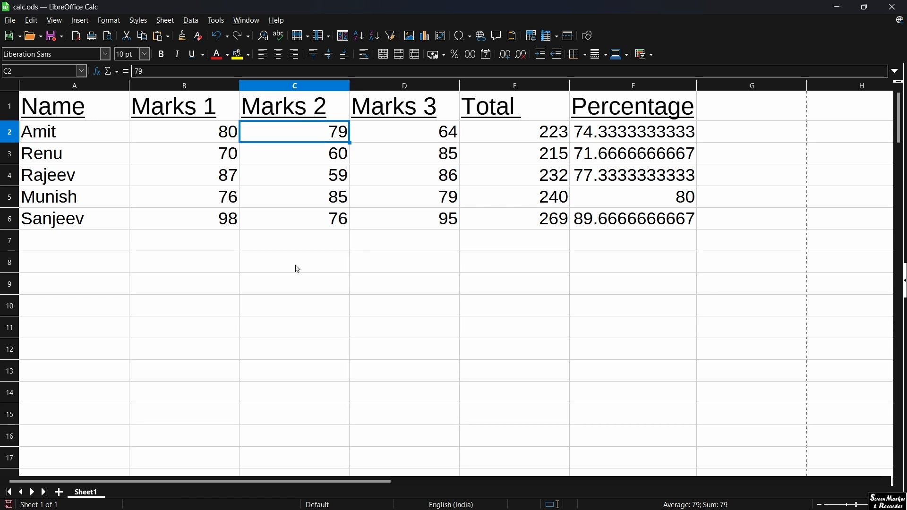
click(297, 162)
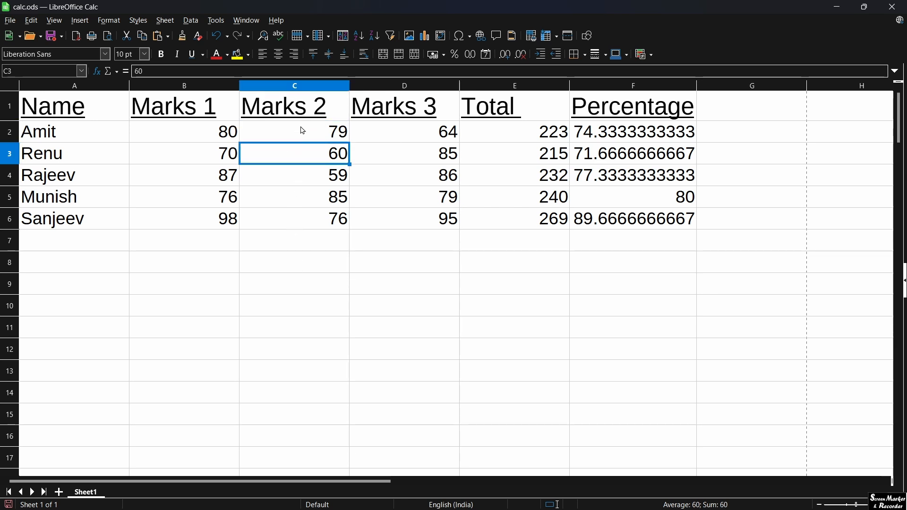
- Hide column C, which holds the Marks 2 values
click(301, 87)
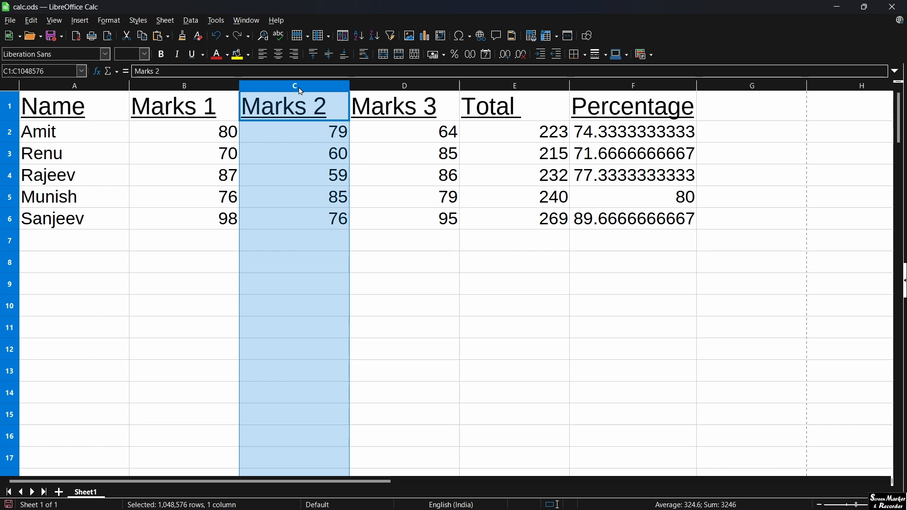
right_click(301, 92)
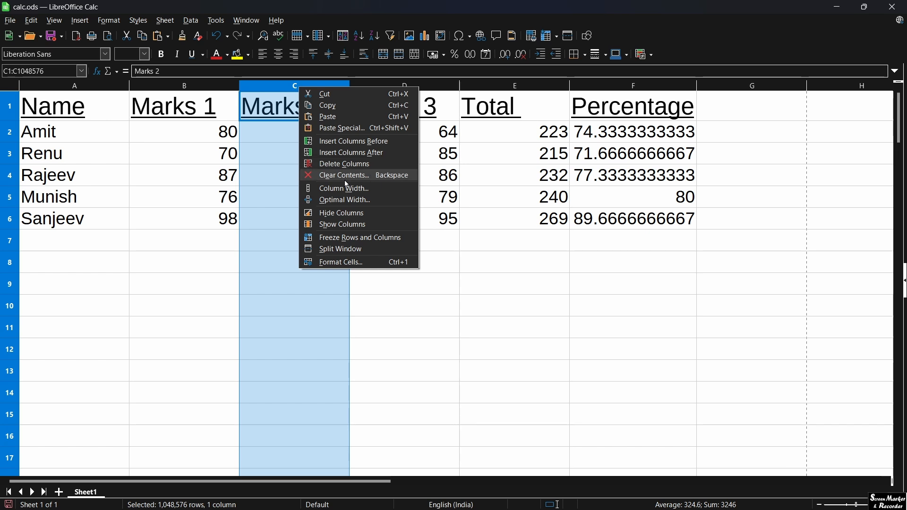
click(343, 212)
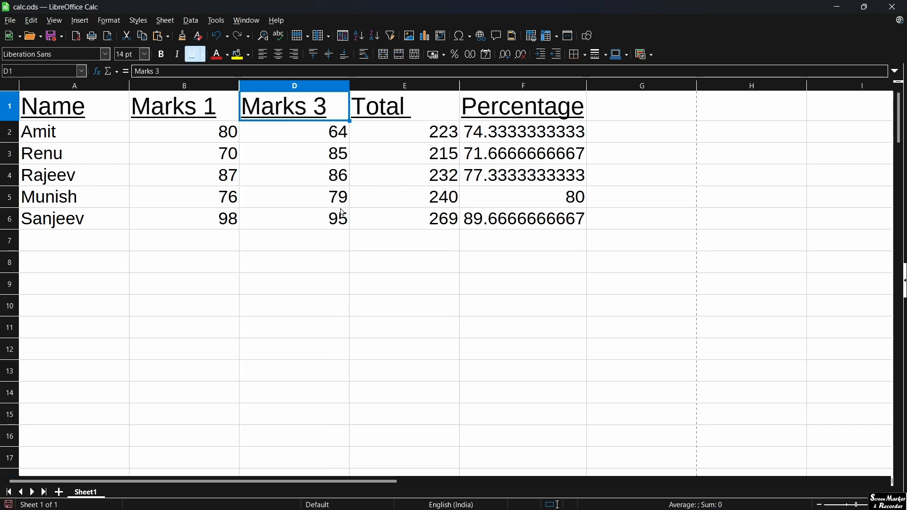
click(302, 255)
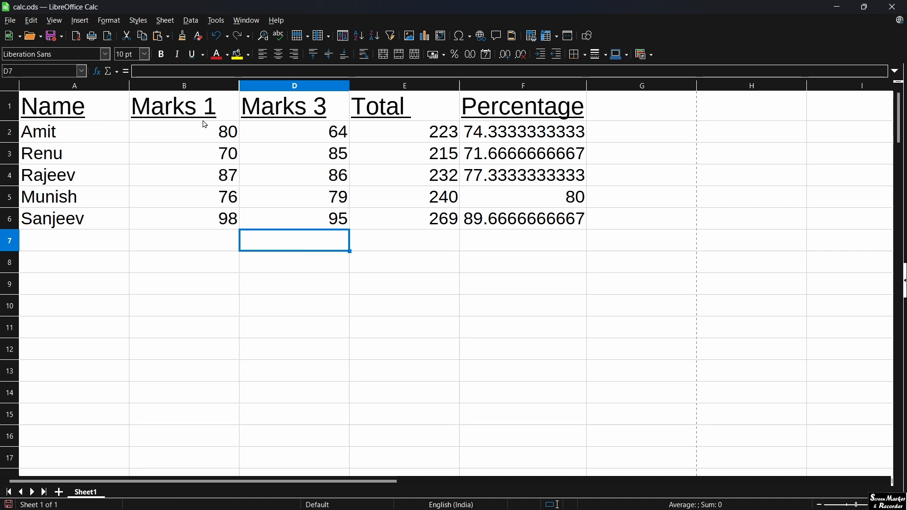
- Unhide column C by showing the hidden columns across the range from B to D
click(200, 88)
drag(239, 86, 253, 82)
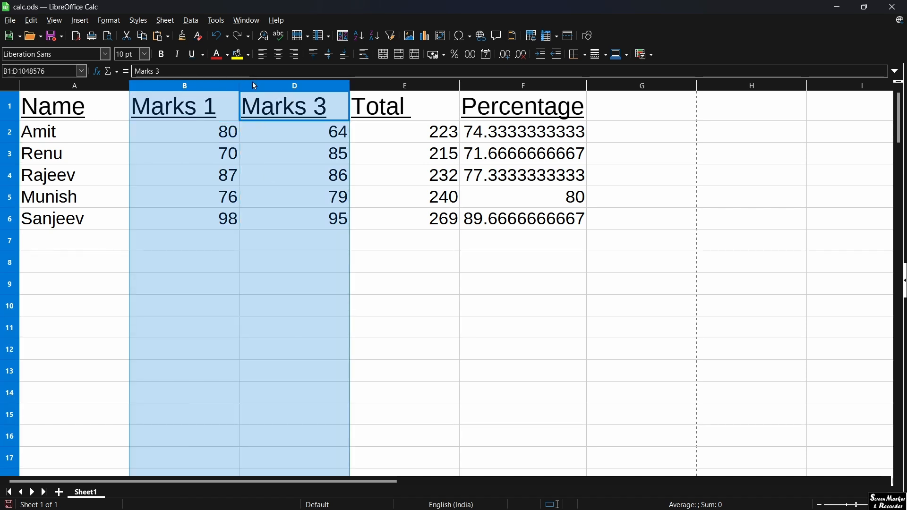
right_click(252, 82)
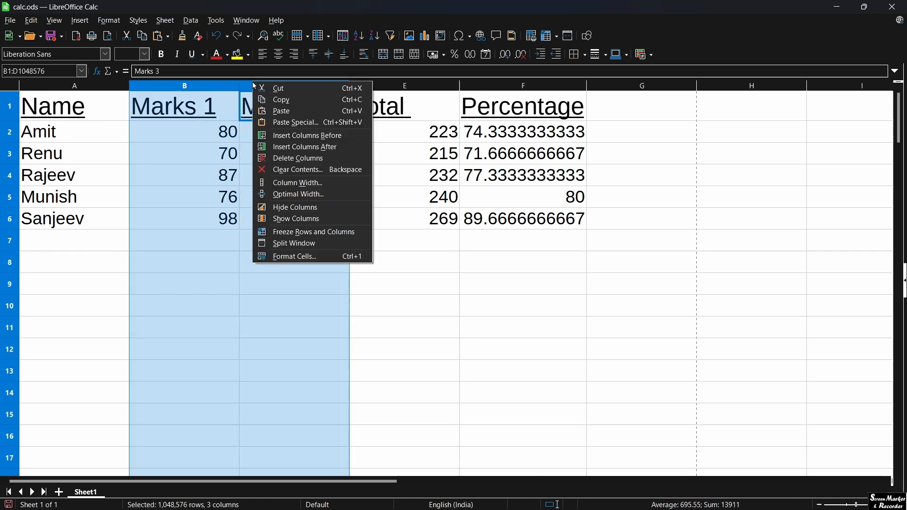
click(292, 219)
click(289, 220)
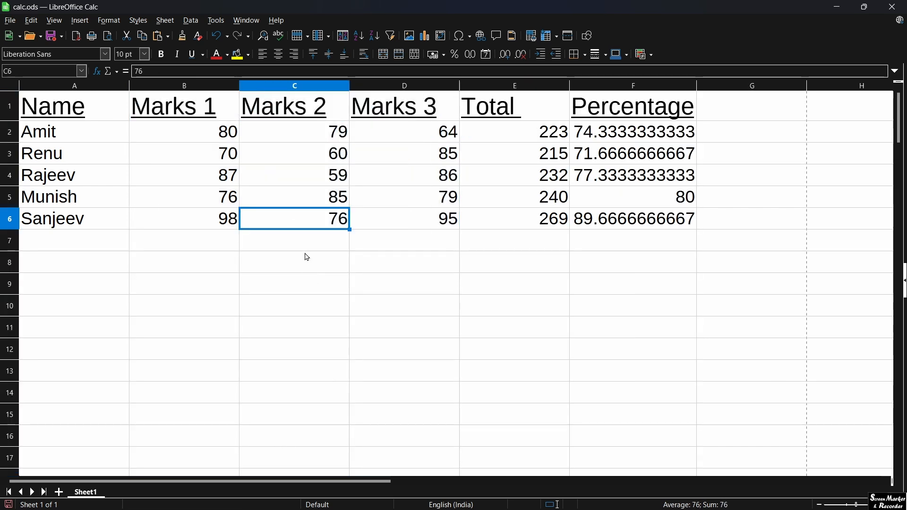
- Hide the Marks 2 column (column C) again
click(292, 90)
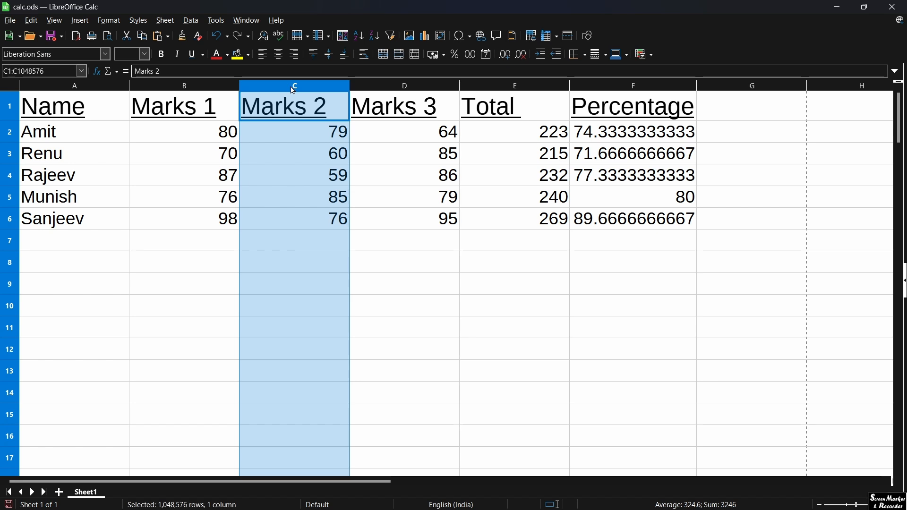
right_click(293, 90)
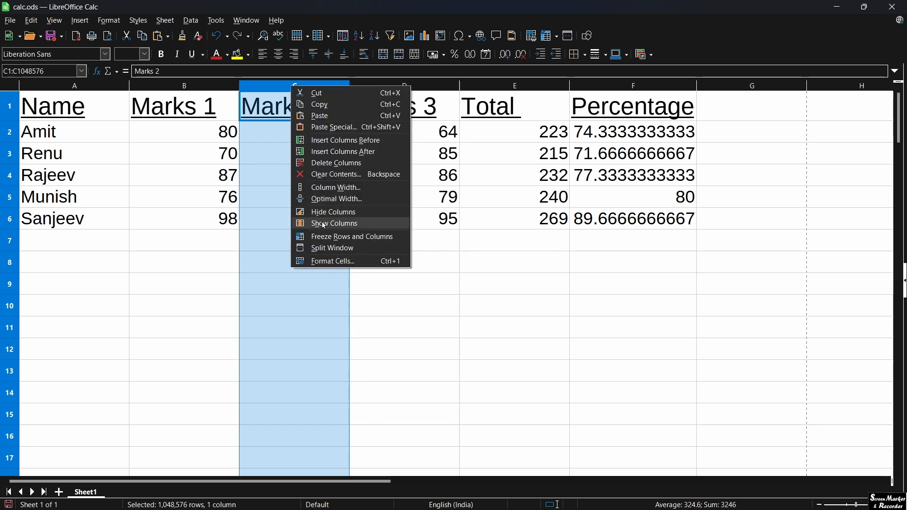
click(331, 211)
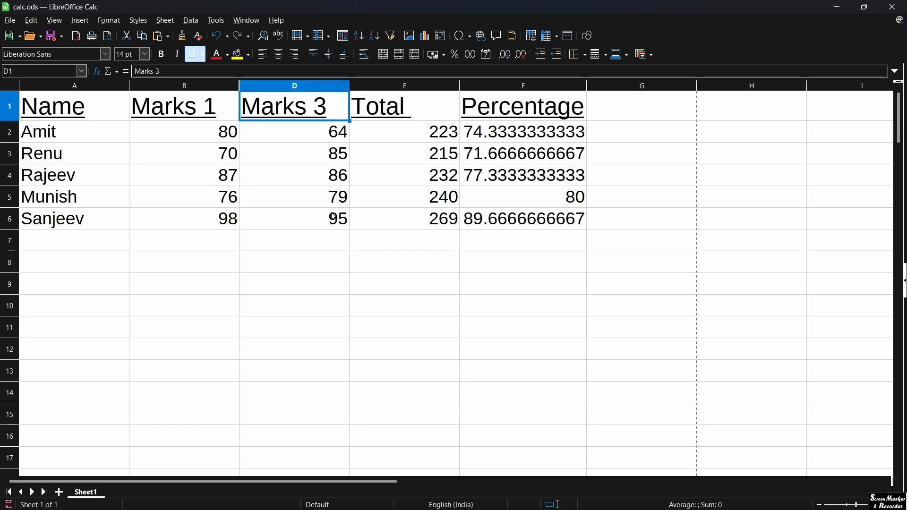
click(362, 245)
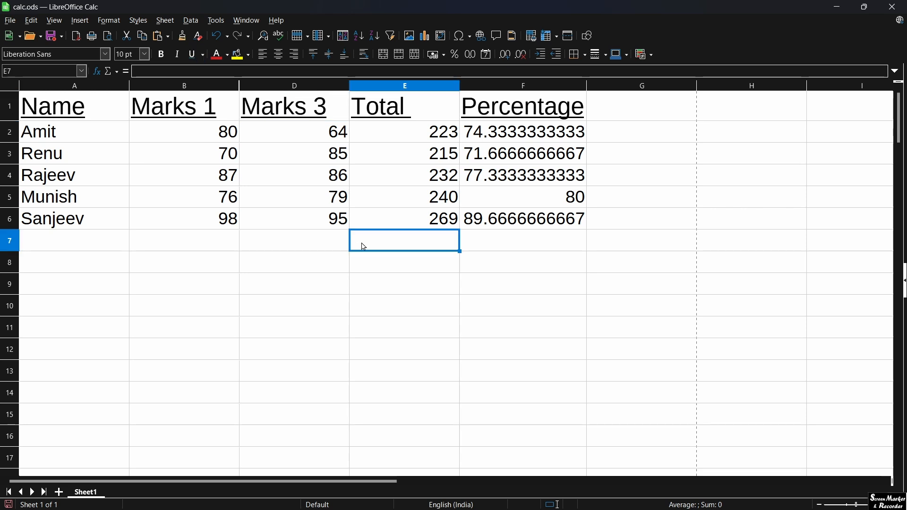
- Review the exam question's instructions on the width of column A and the grade criteria
key(alt+Tab)
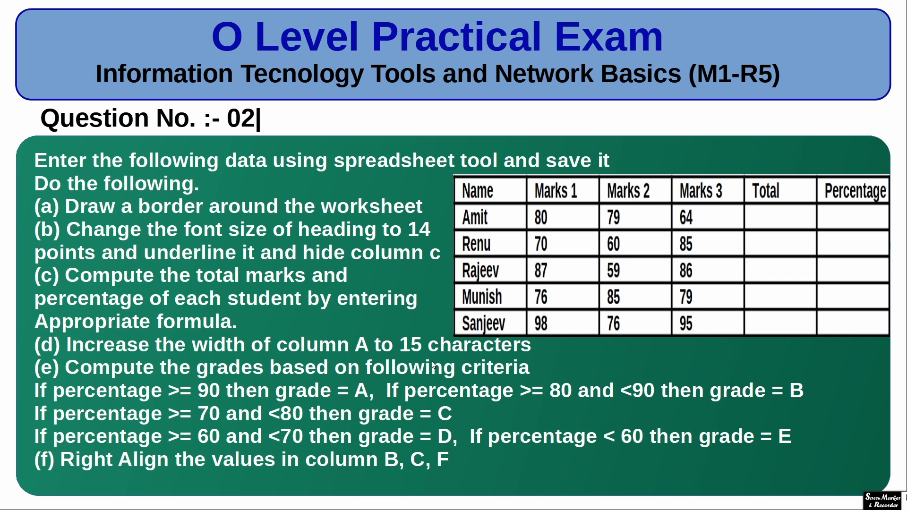
drag(430, 353, 198, 358)
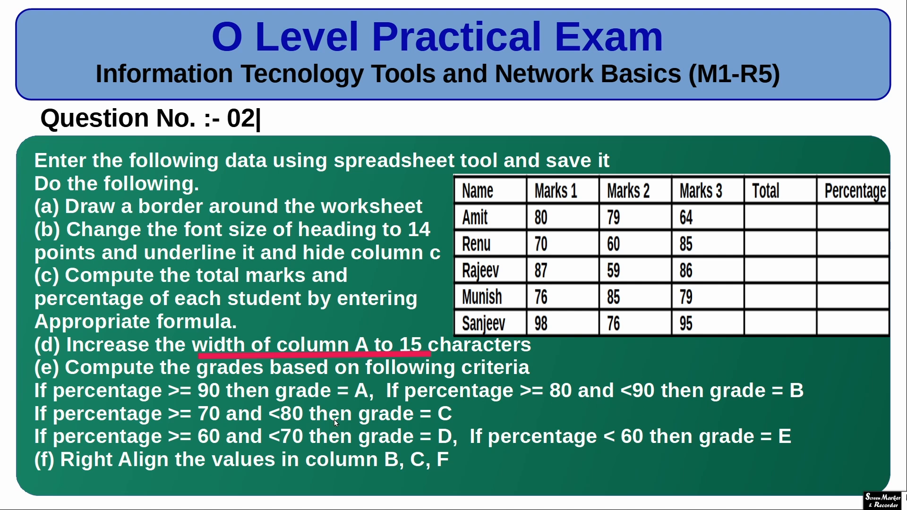
drag(480, 422, 435, 426)
drag(481, 446, 424, 451)
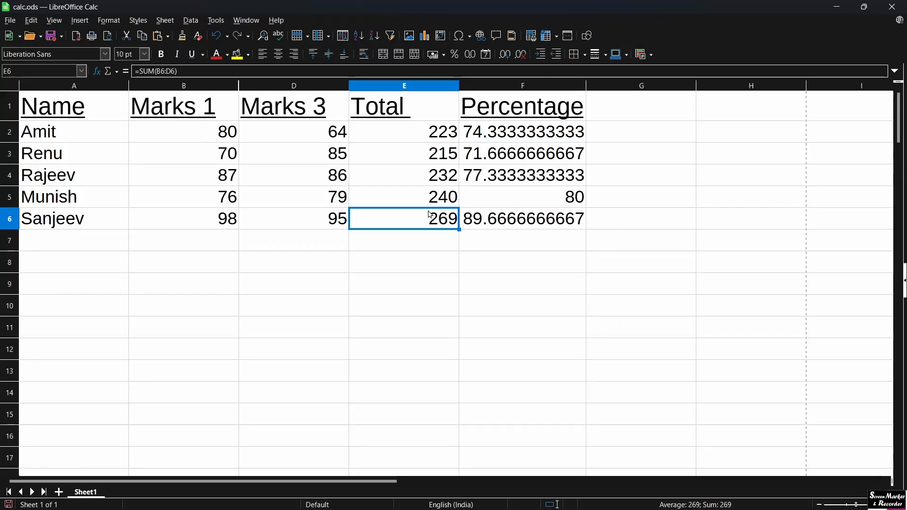
- Add the heading Grade in cell G1 and copy the Percentage heading's formatting onto it
click(619, 114)
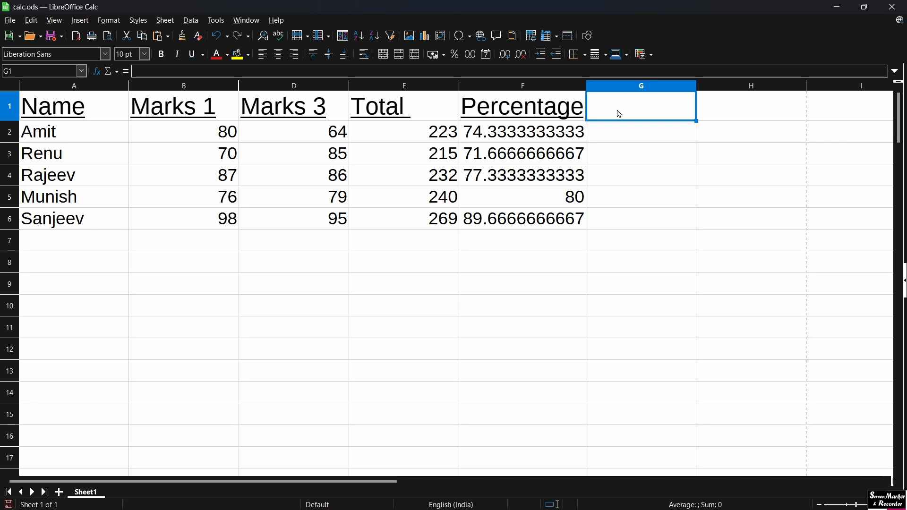
text(Grade)
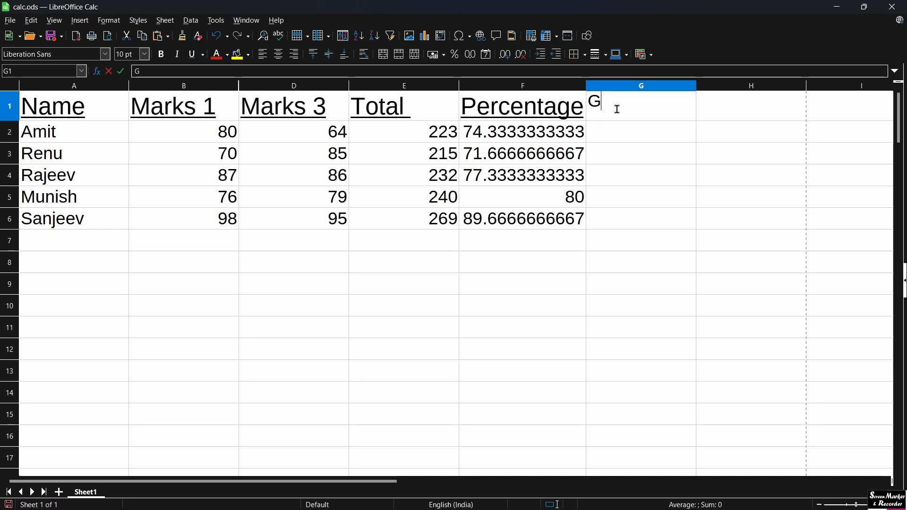
key(Return)
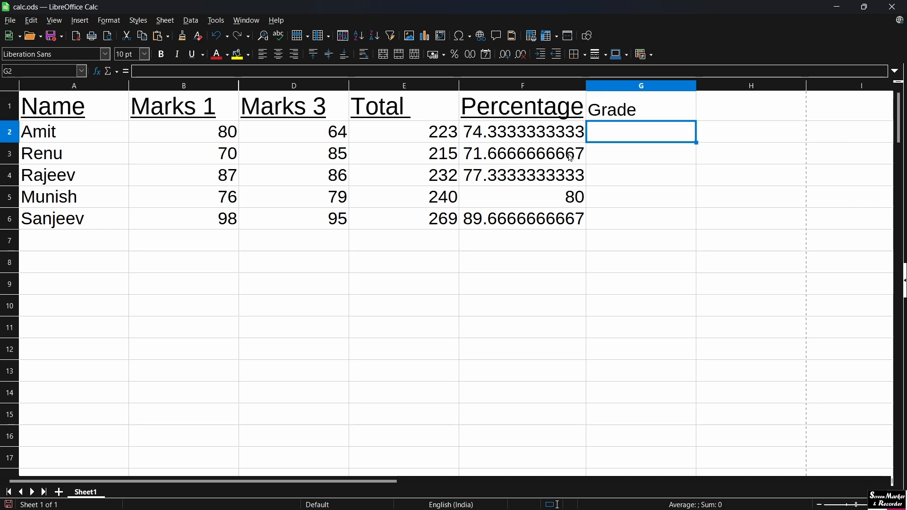
click(520, 118)
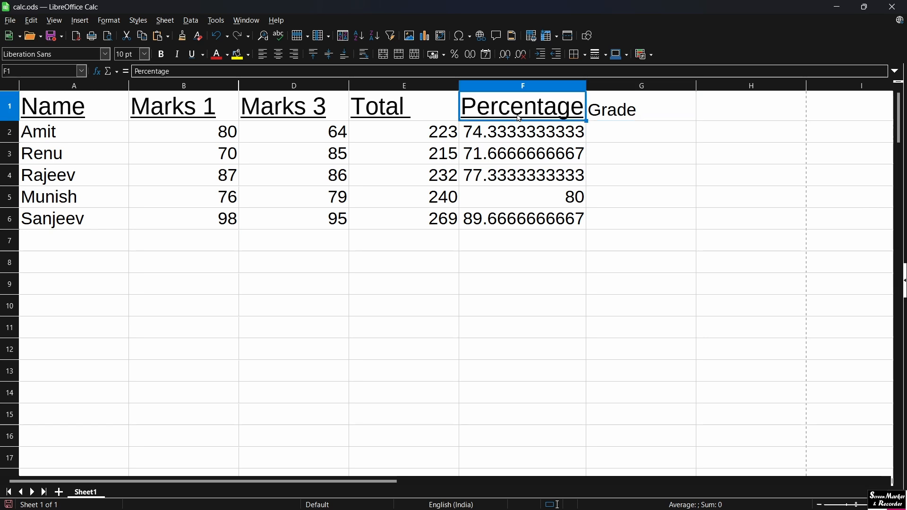
click(184, 40)
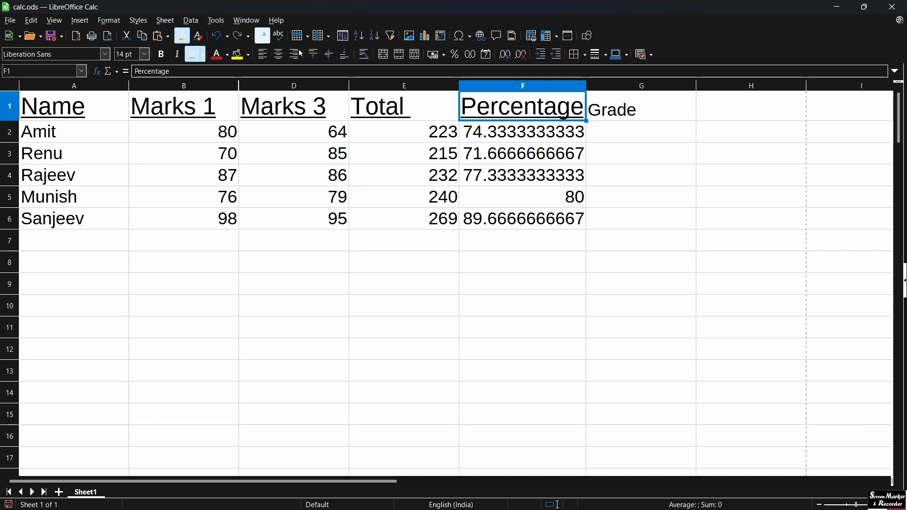
click(616, 111)
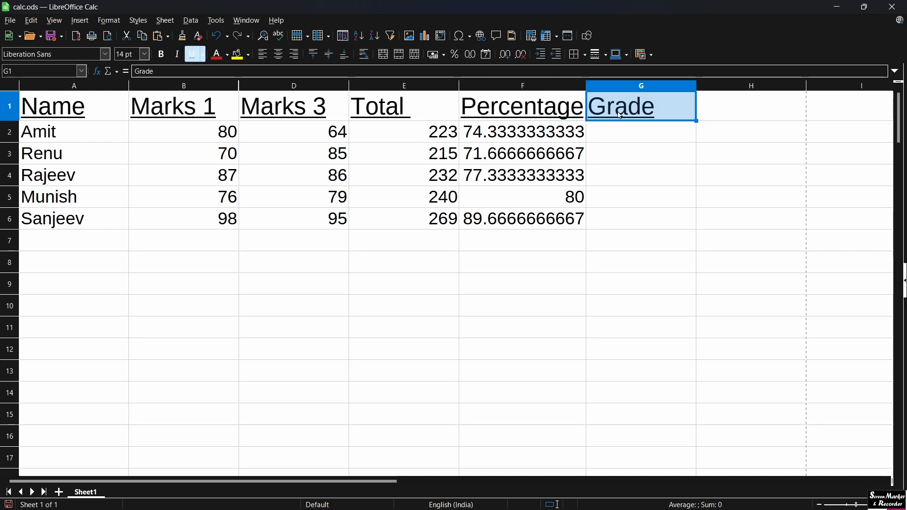
- Begin an IF formula in G2 that returns "A" when the percentage in F2 is >=90
click(616, 132)
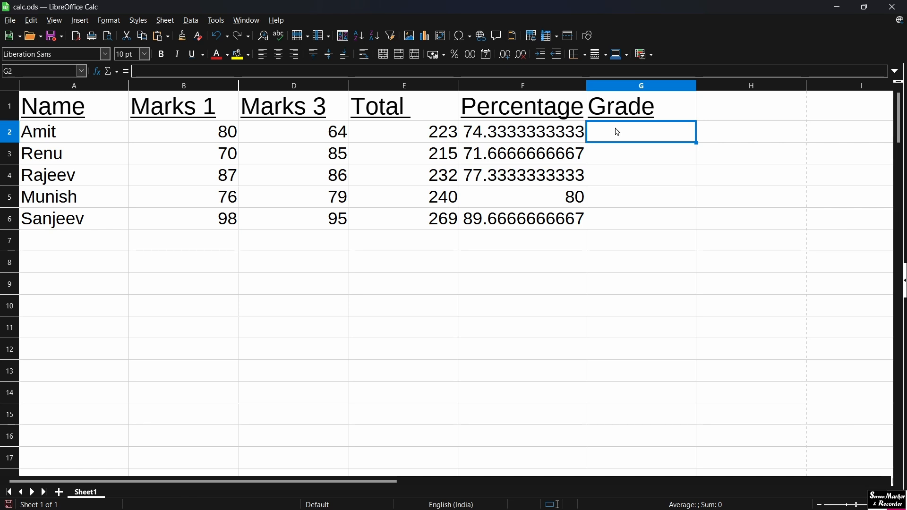
text(=)
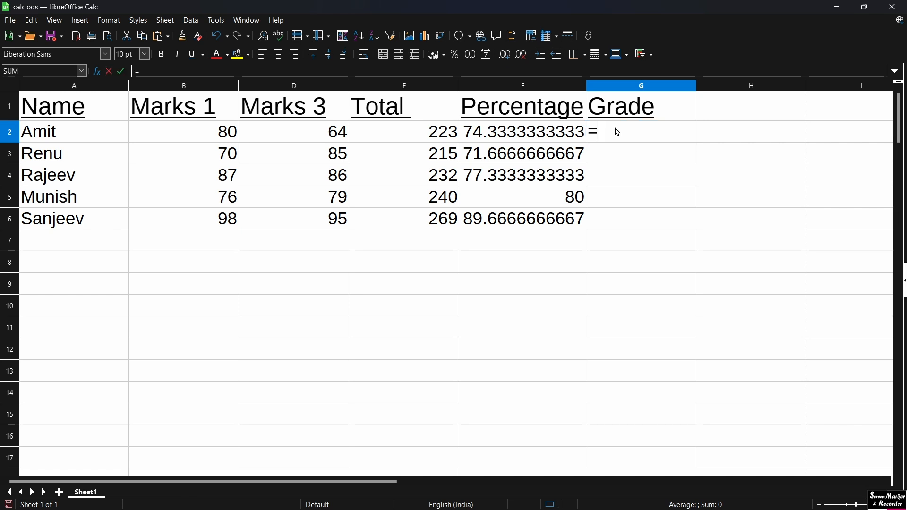
text(if)
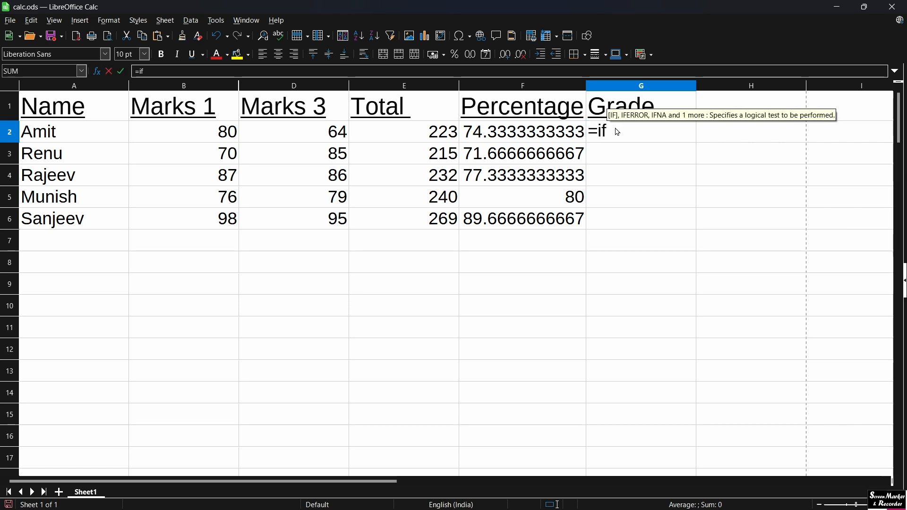
text(()
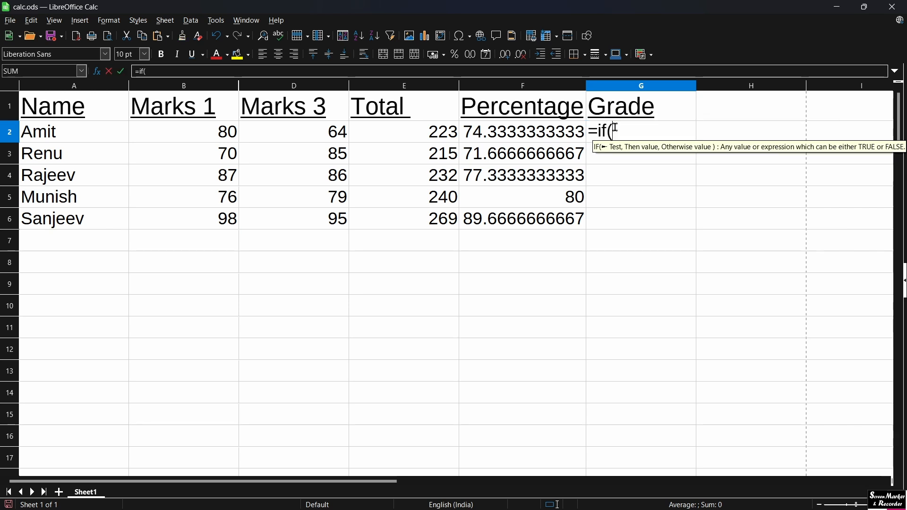
click(568, 139)
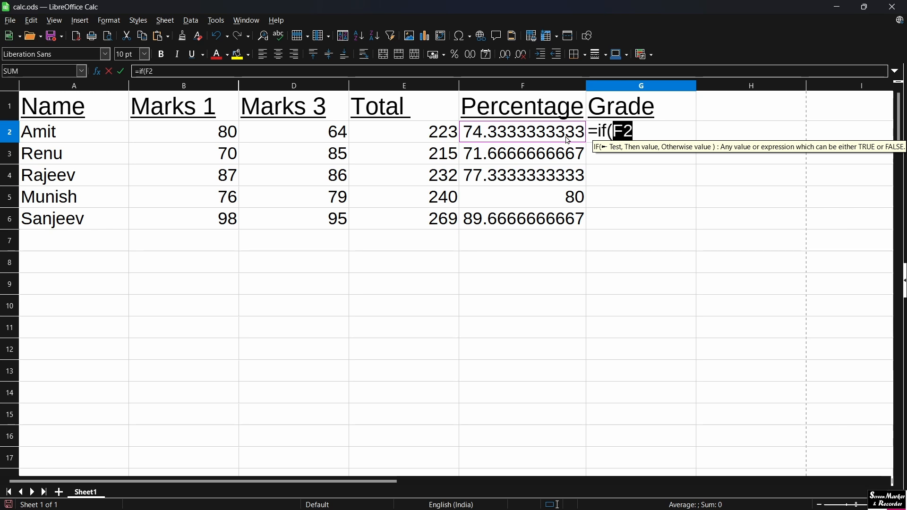
text(>=)
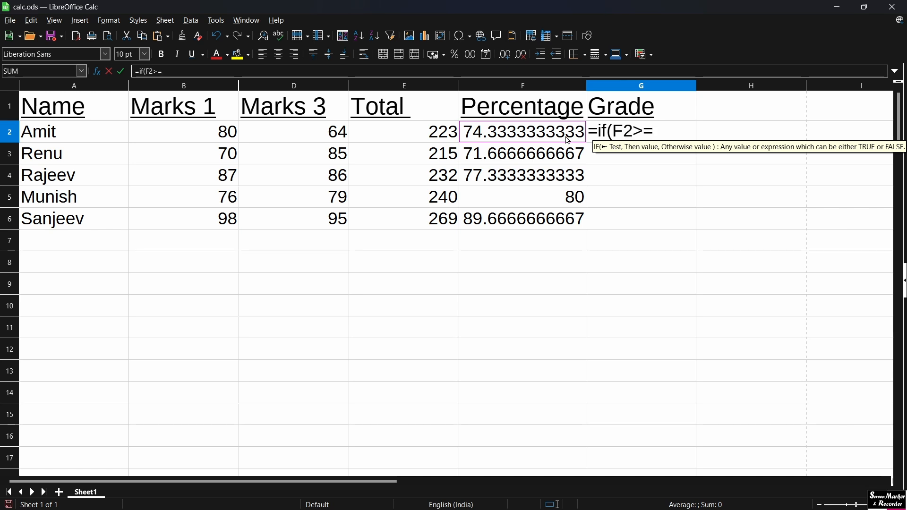
text(90,)
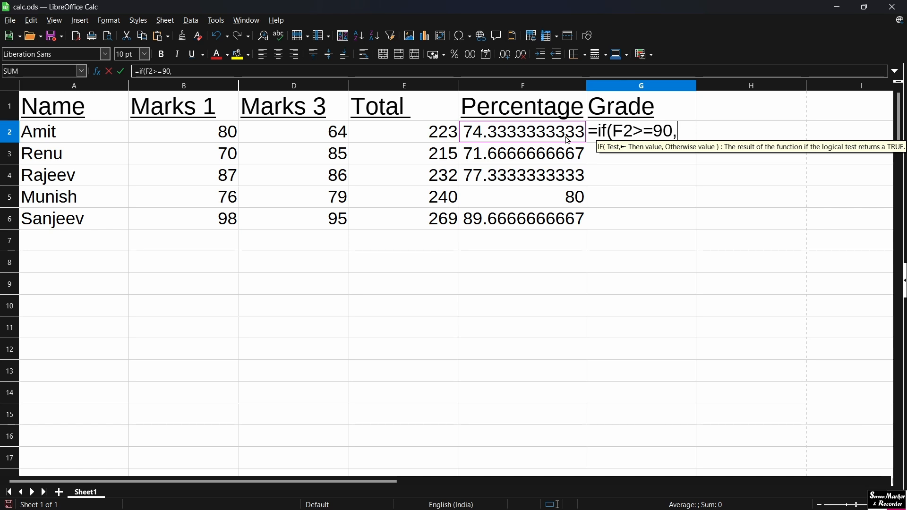
text(")
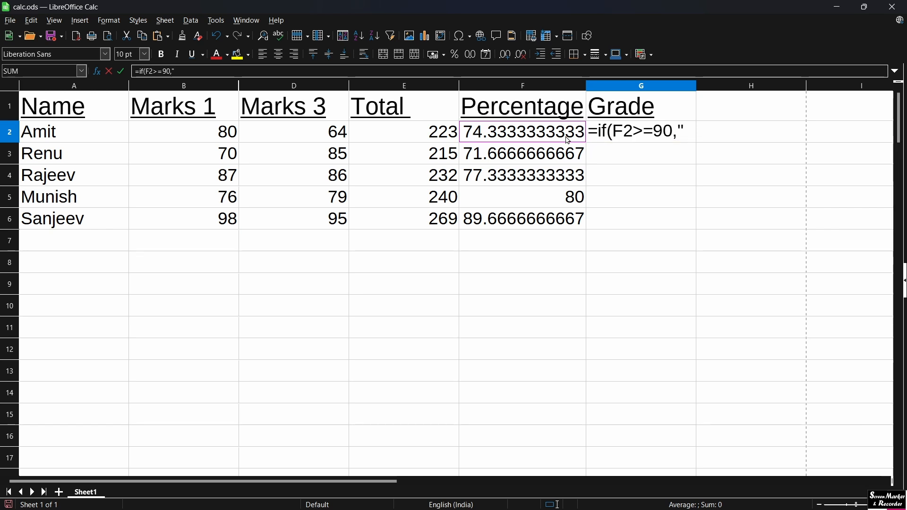
text(A",)
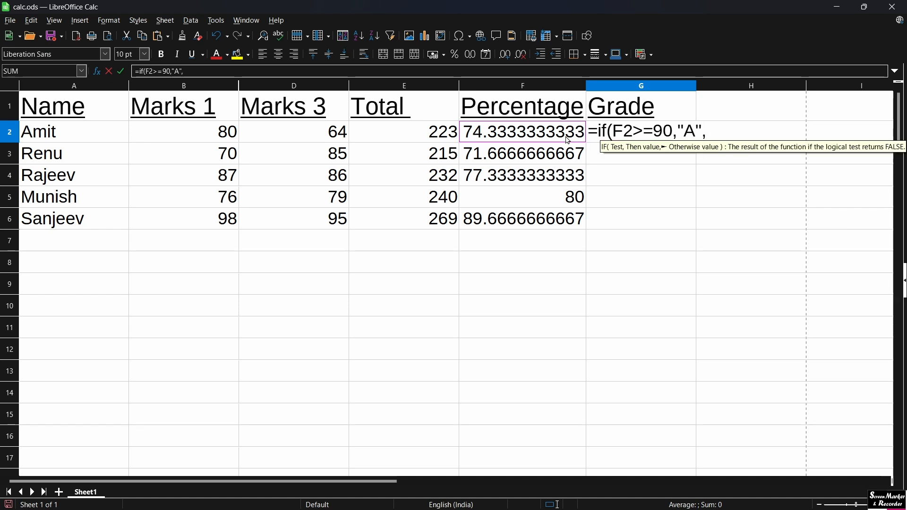
- Nest a second IF in the G2 formula that returns "B" when F2 is >=80
text(IF()
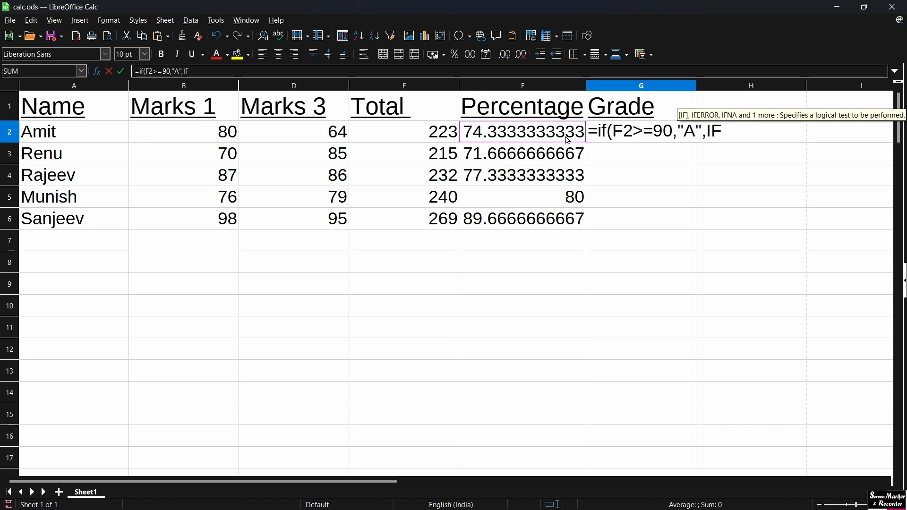
click(551, 140)
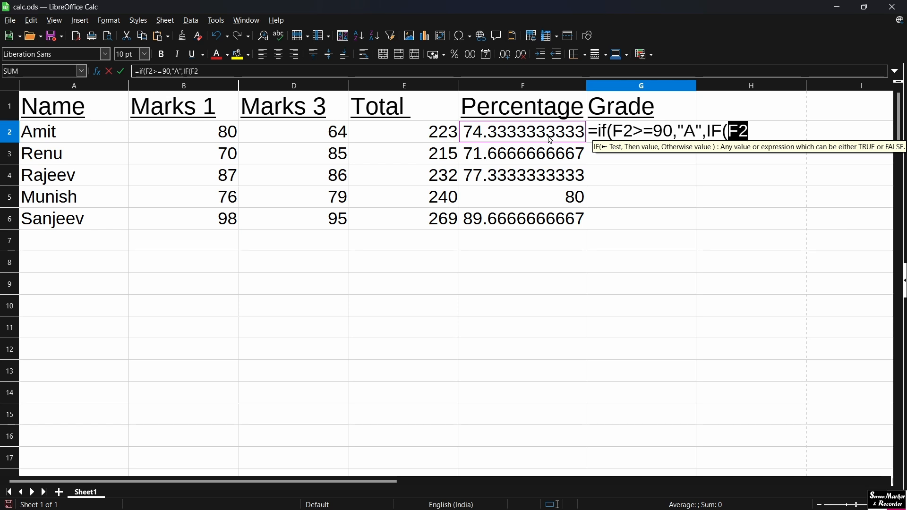
text(>=)
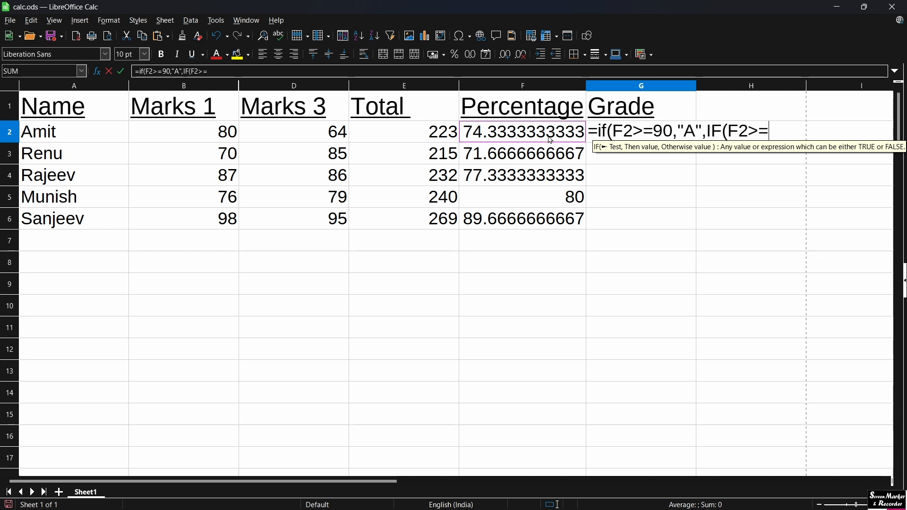
text(80)
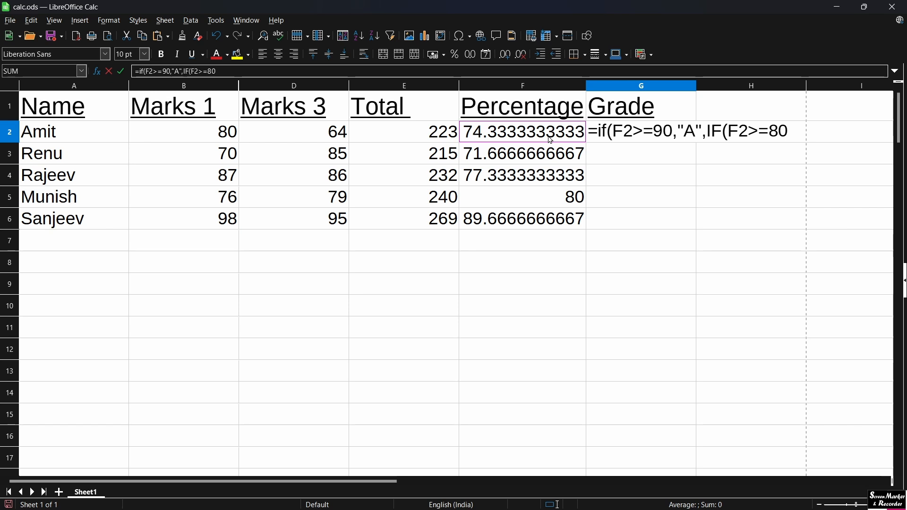
text(,"B",)
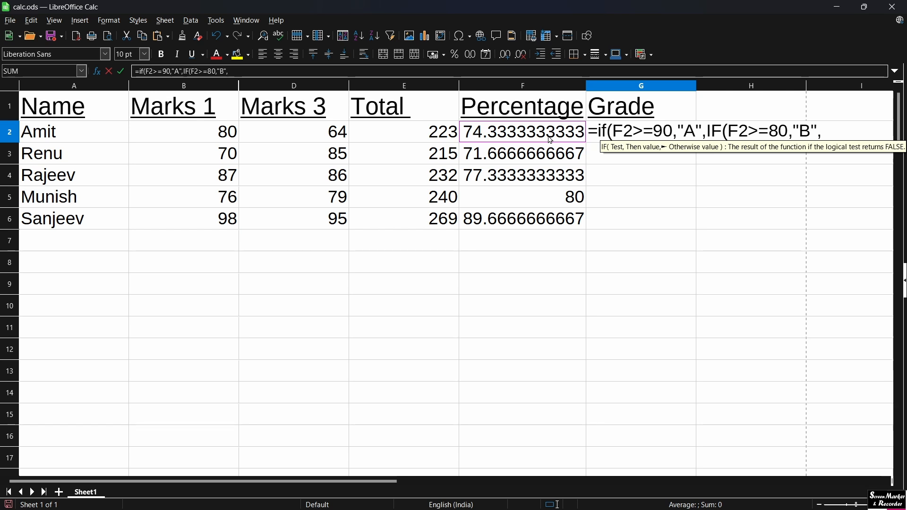
- Nest a third IF in the G2 formula that returns "C" when F2 is >=70
text(IF()
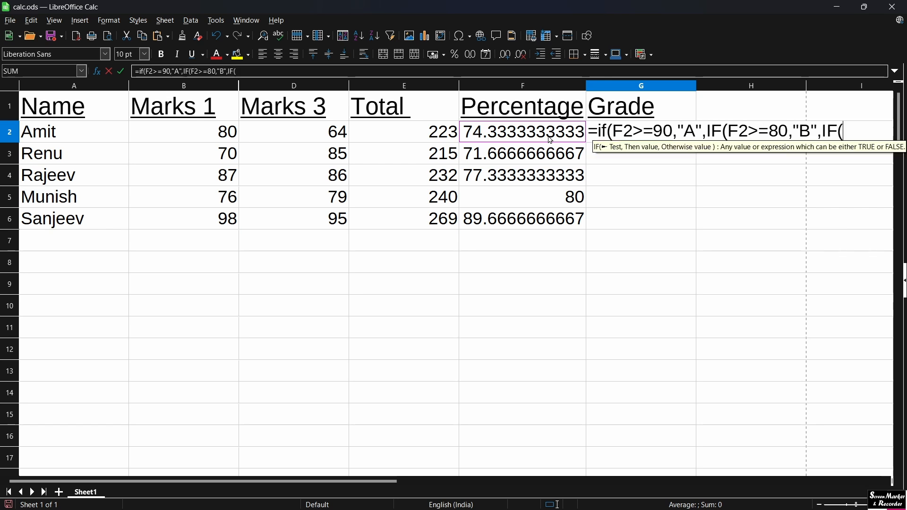
click(550, 140)
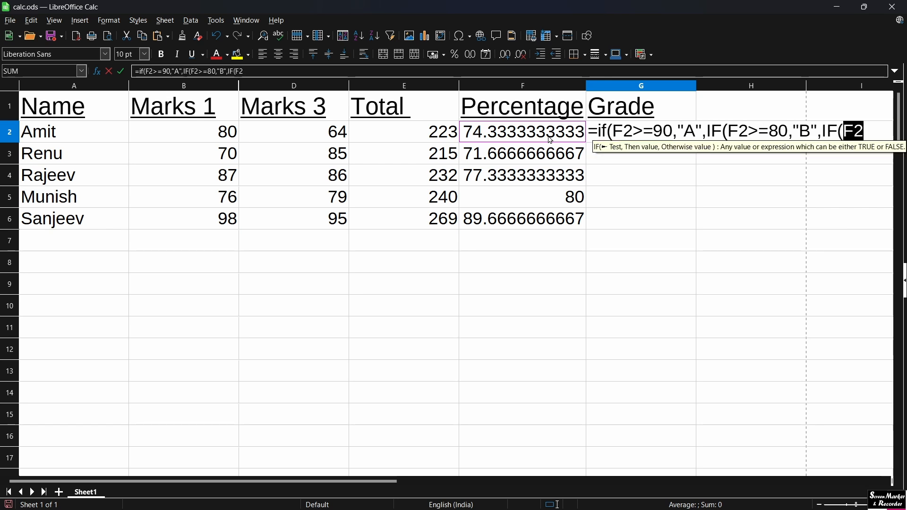
text(>=)
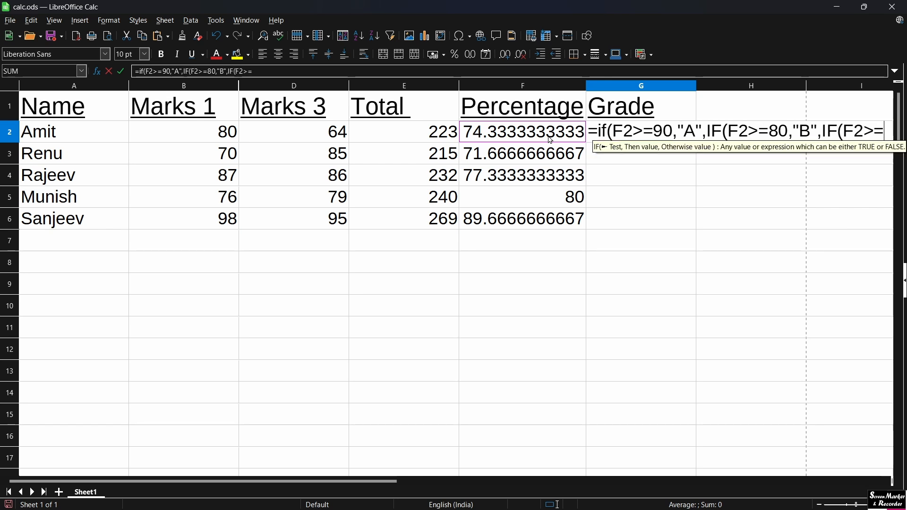
text(70,)
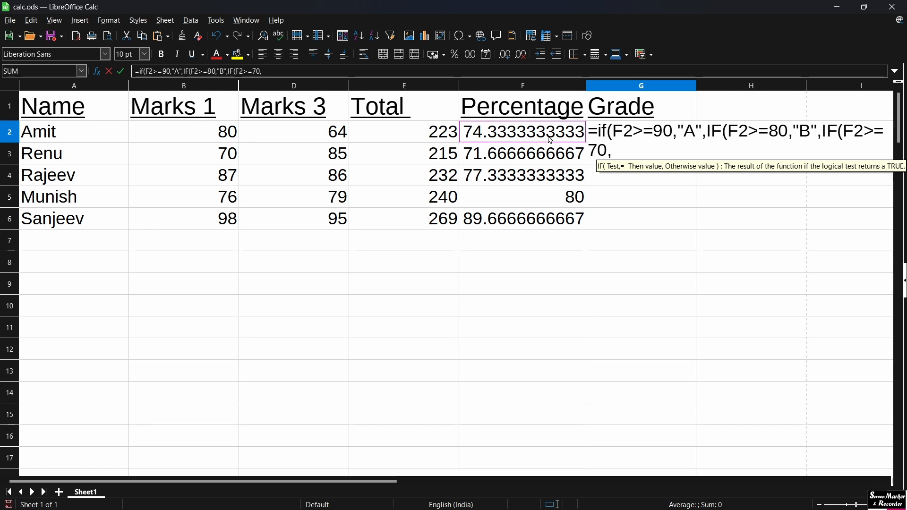
text(")
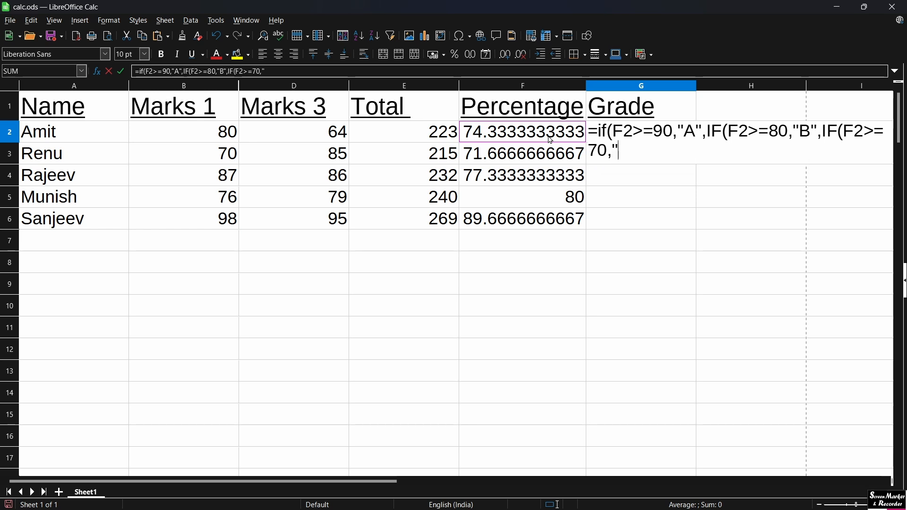
text(C",)
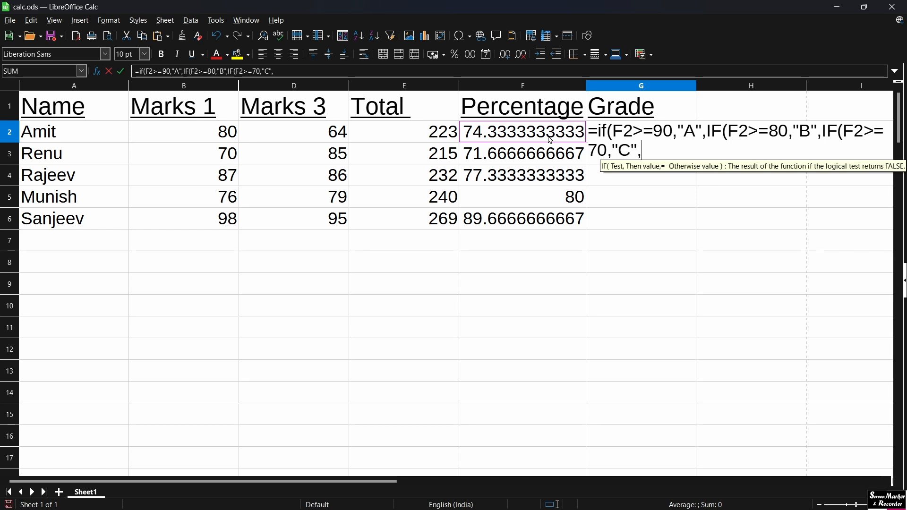
- Nest a fourth IF in the G2 formula that returns "D" when F2 is >=60
text(IF)
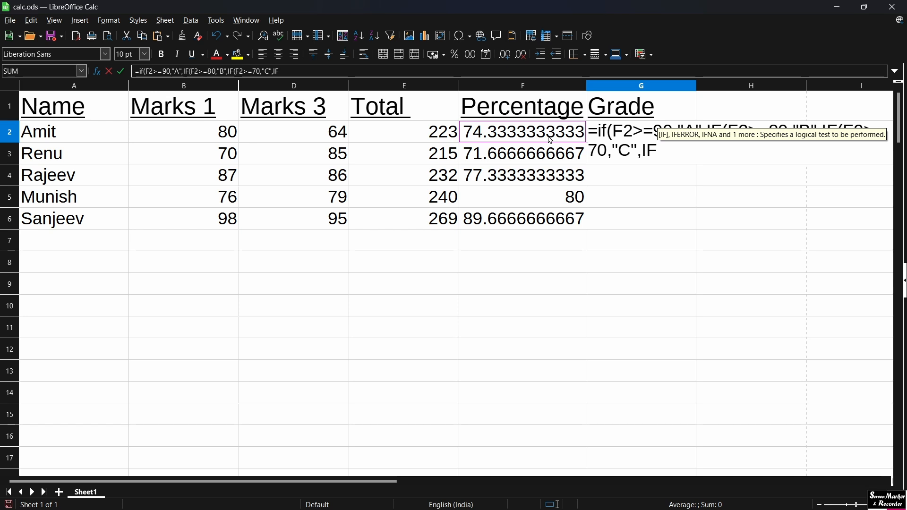
text(()
click(550, 140)
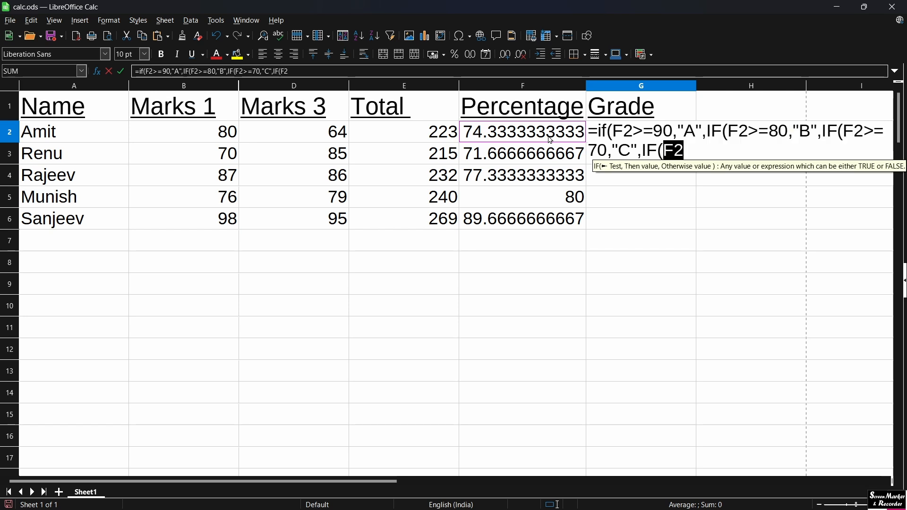
text(>)
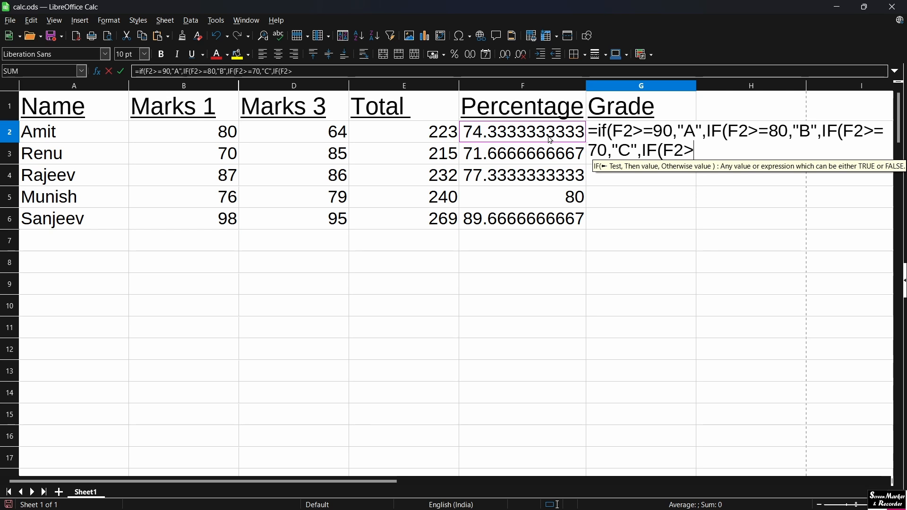
text(=60,")
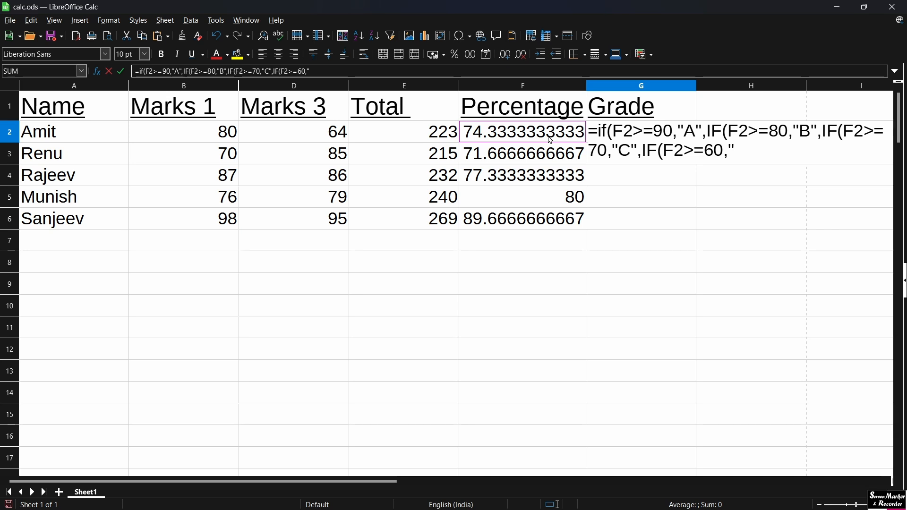
text(D")
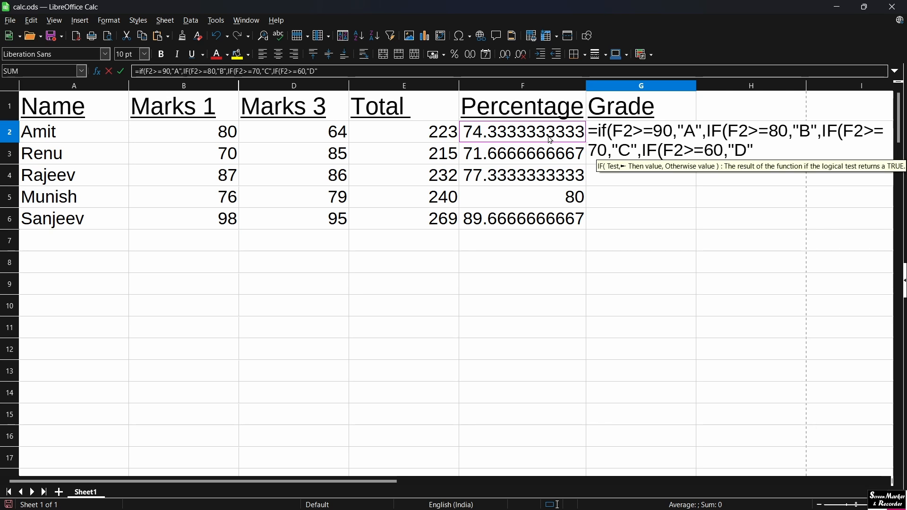
- Finish the G2 formula with "E" as the fallback grade, closing all four nested IFs, and enter it
text(,")
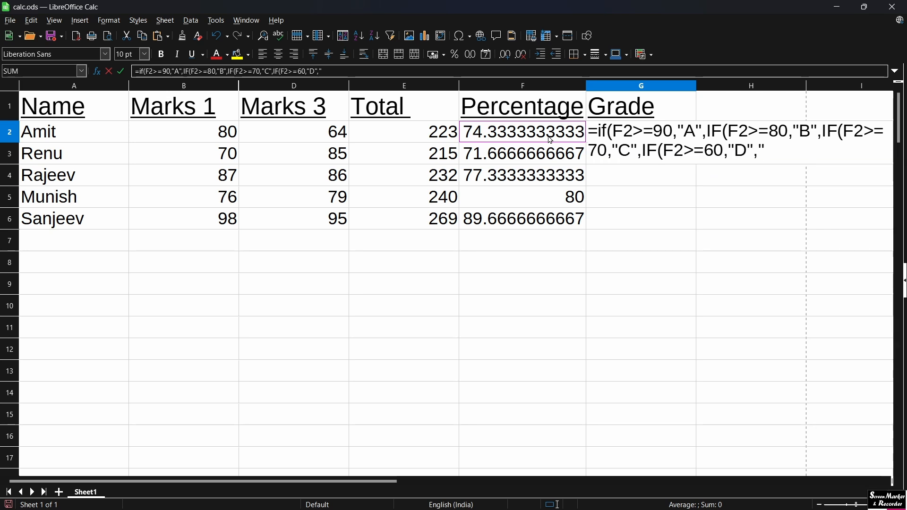
text(E")))
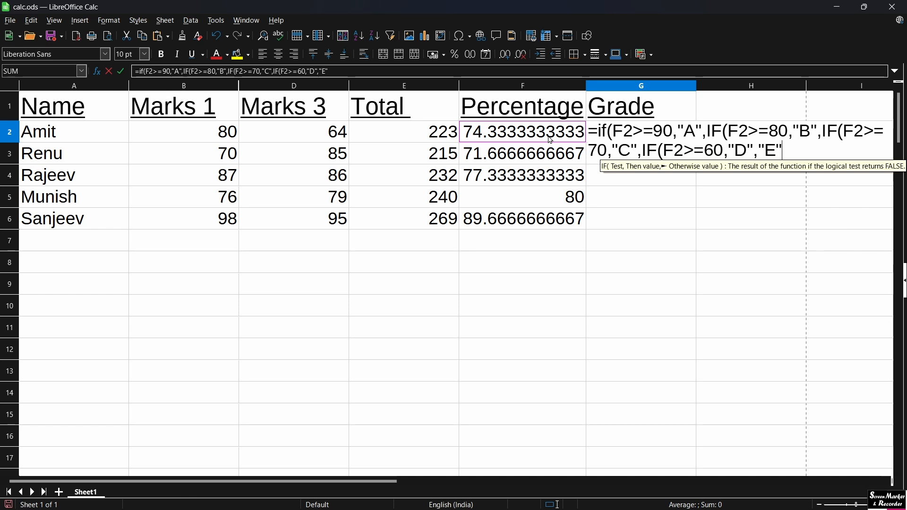
text()))
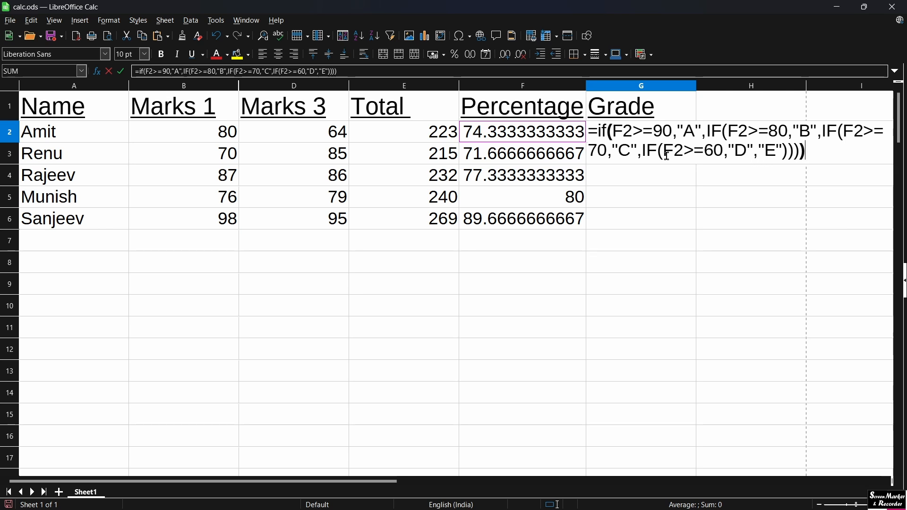
key(Return)
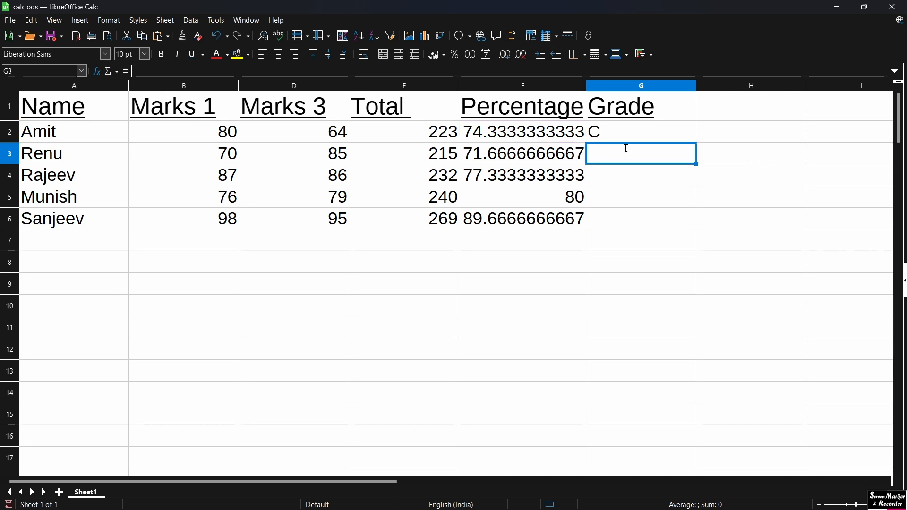
- Fill the G2 grade formula down through G6 for the remaining students
click(625, 138)
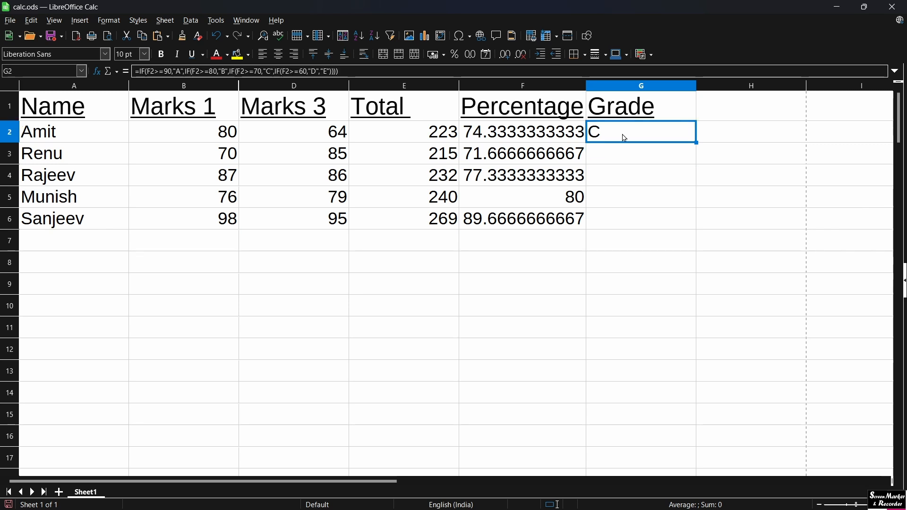
double_click(696, 143)
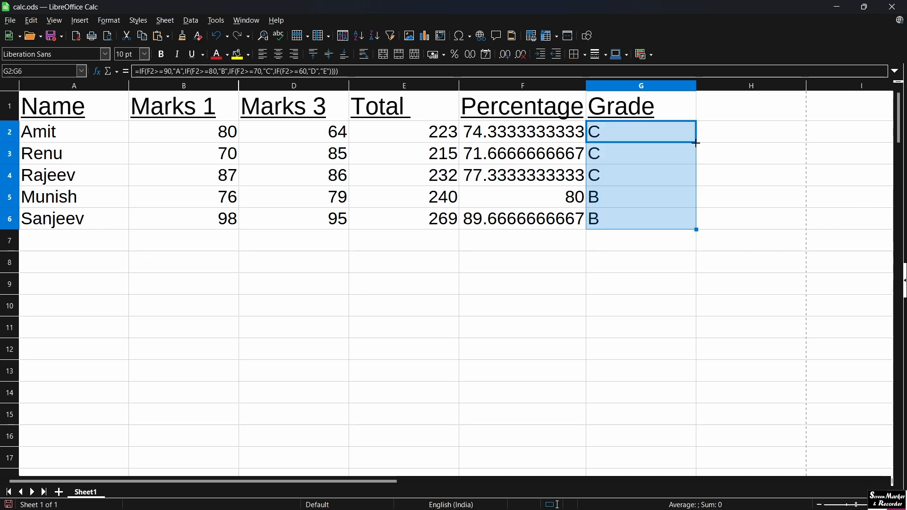
click(619, 301)
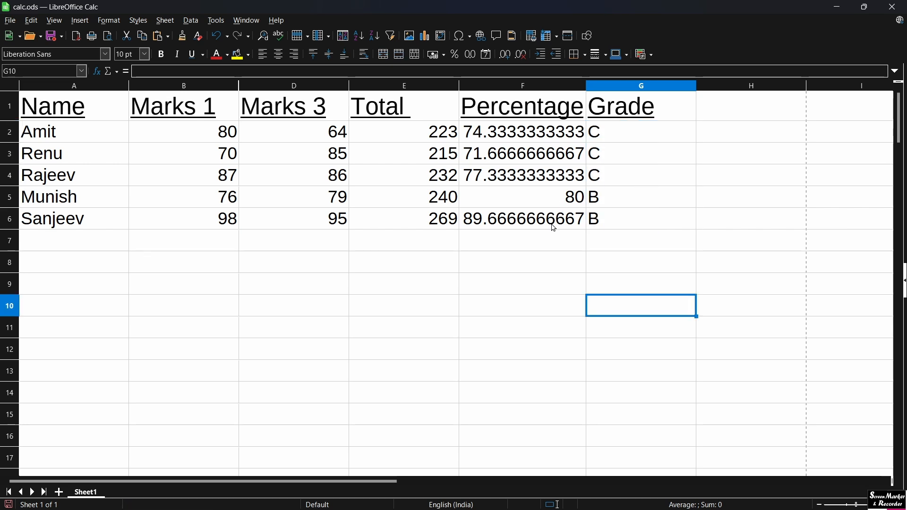
click(608, 204)
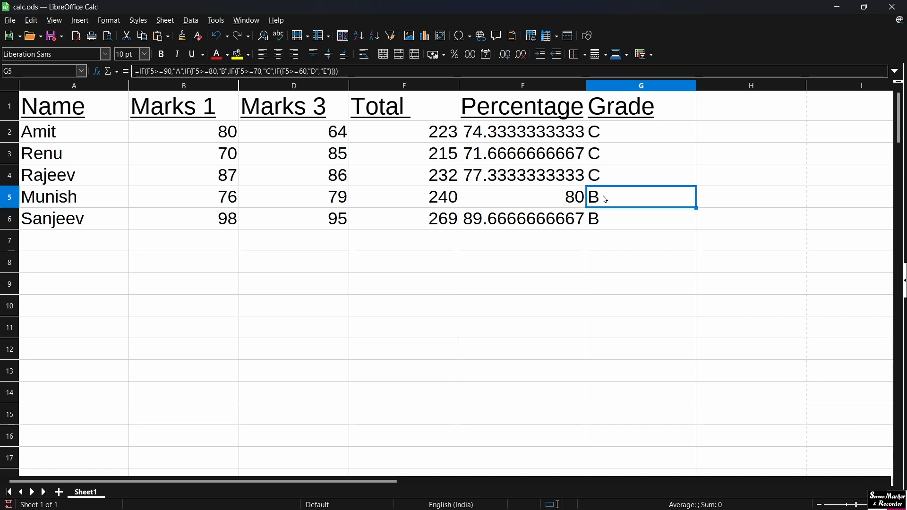
click(578, 217)
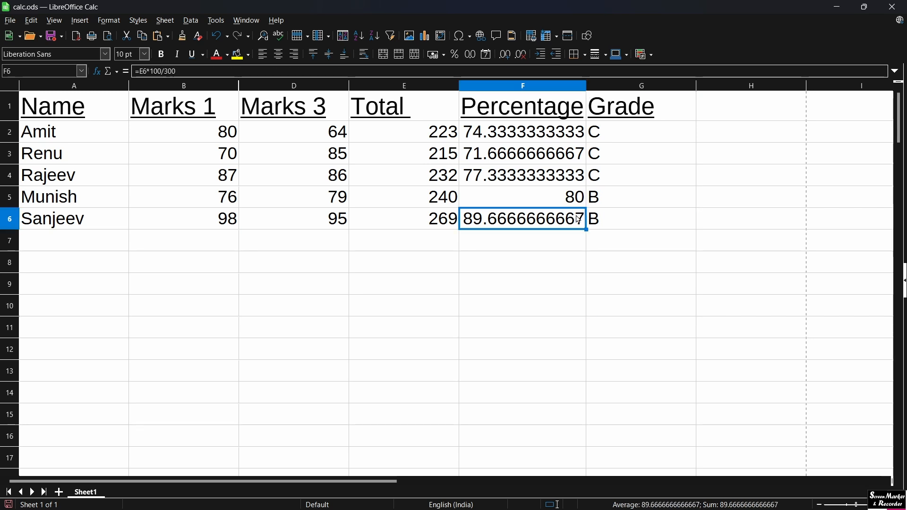
click(602, 218)
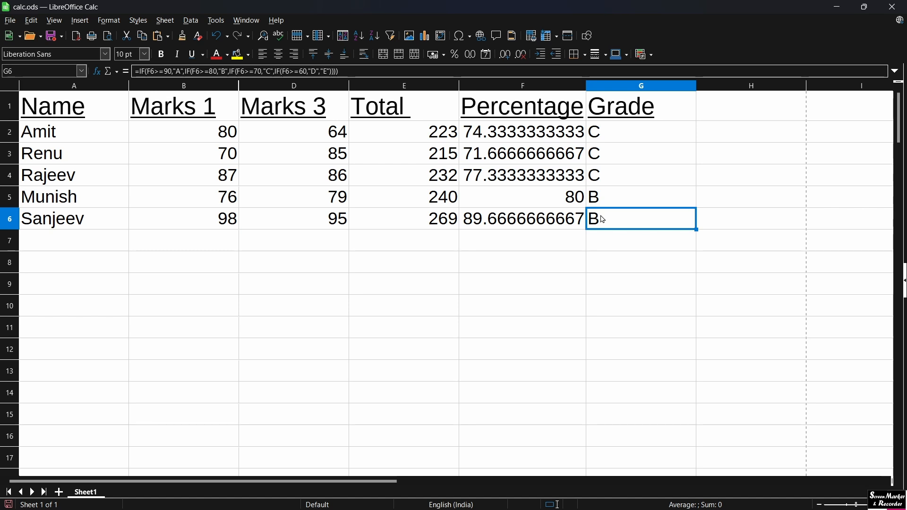
click(437, 228)
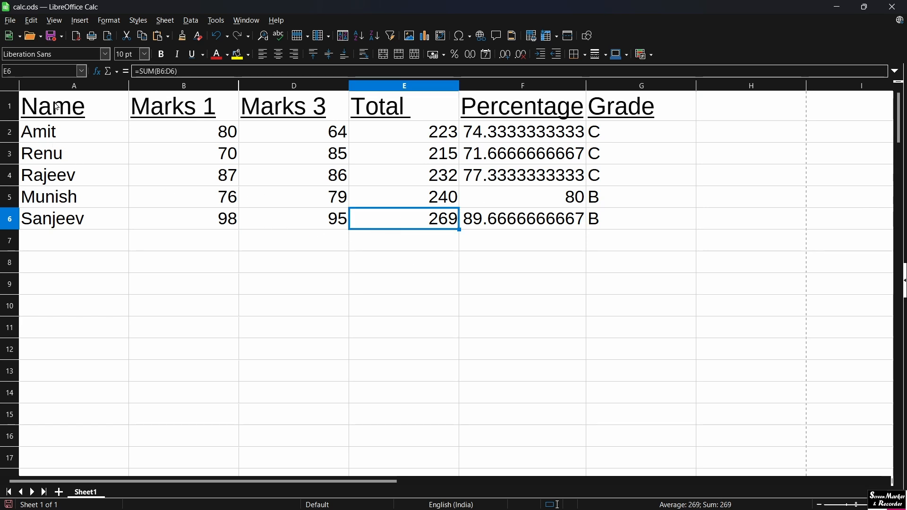
- Open the cell formatting settings for the whole marks table, A1:G6
drag(56, 106, 643, 219)
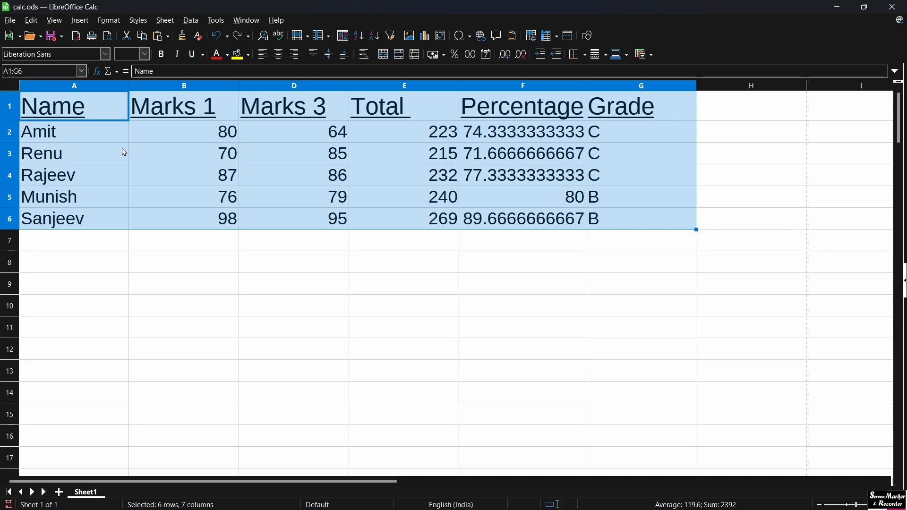
click(108, 21)
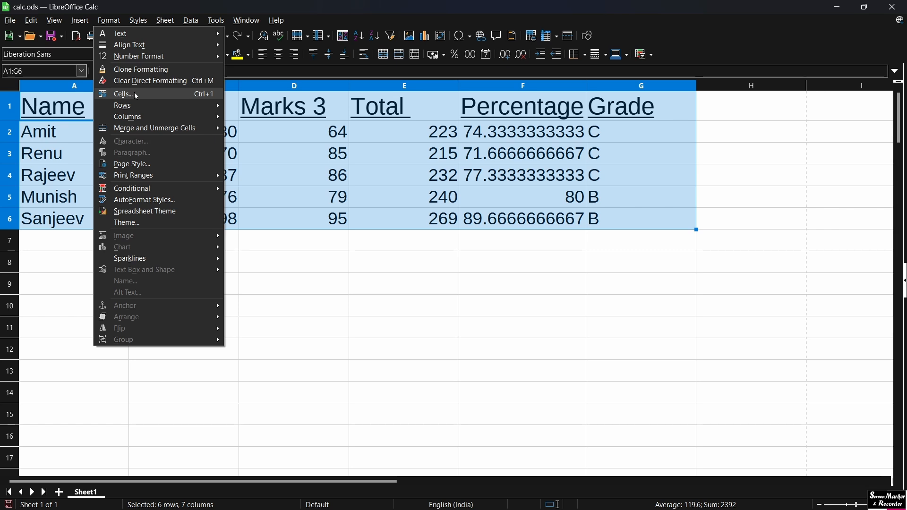
click(194, 97)
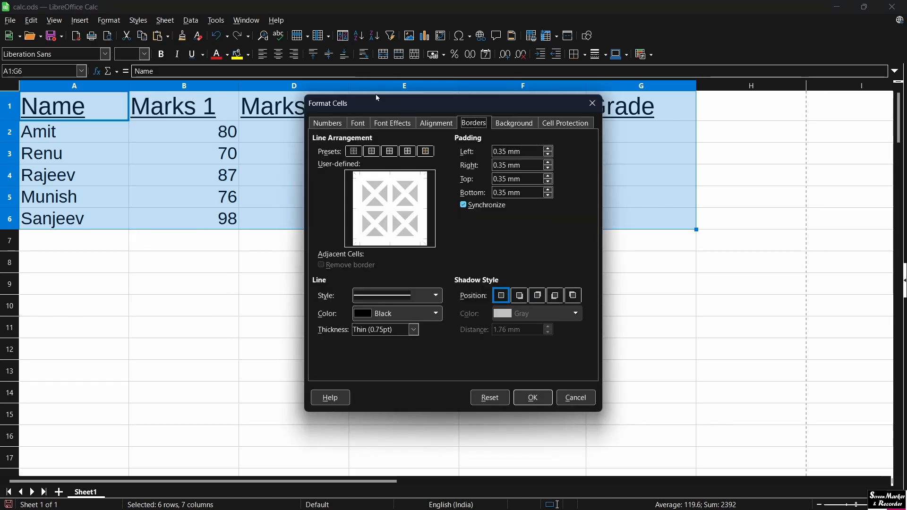
- Look through the number, font, font effects, alignment, border, background and cell protection settings for the table
click(328, 125)
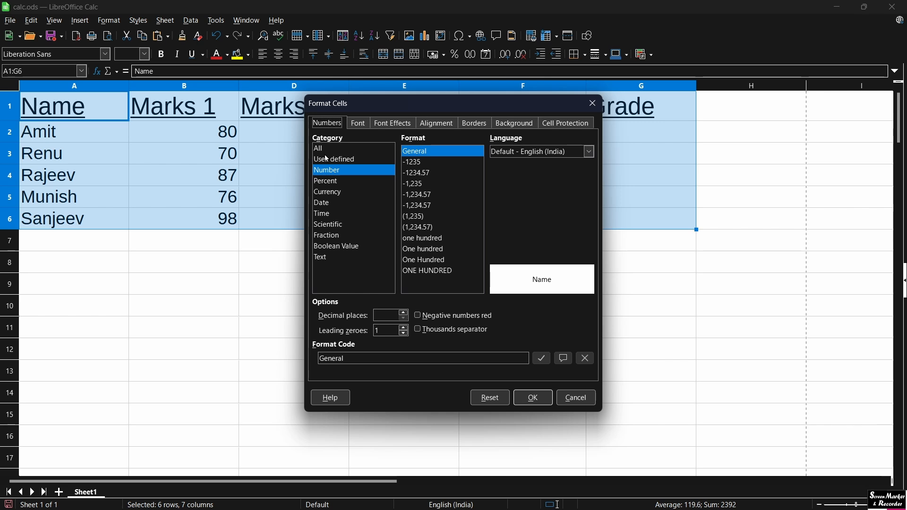
click(359, 125)
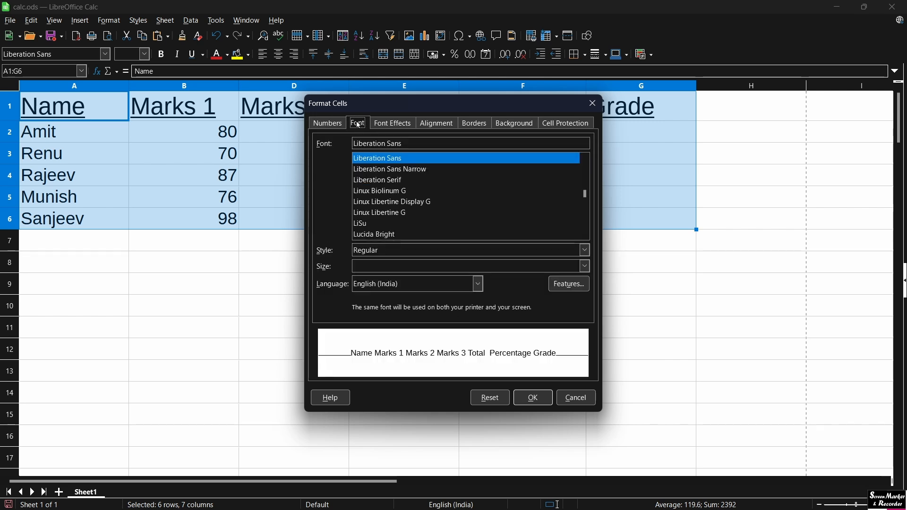
click(382, 124)
click(428, 124)
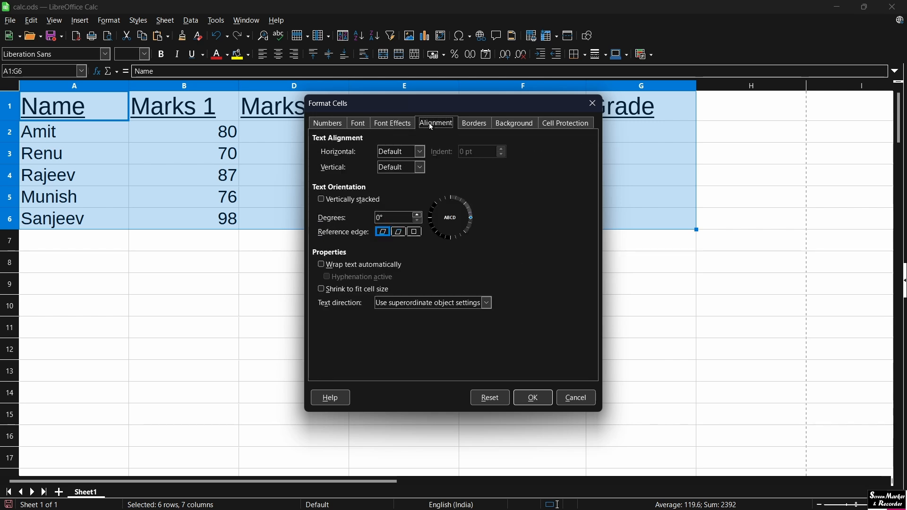
click(476, 124)
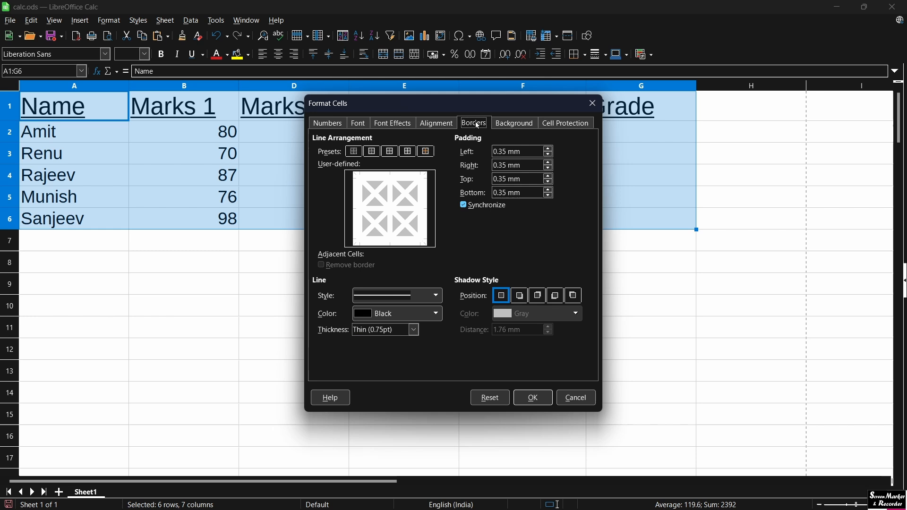
click(509, 123)
click(556, 124)
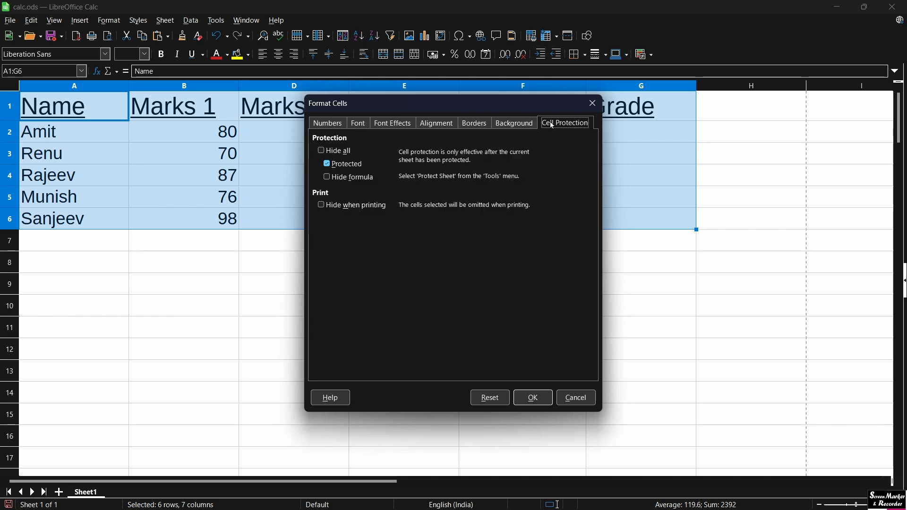
- Apply a black outer box border with Medium (1.5pt) thickness around A1:G6, without inner lines
click(475, 124)
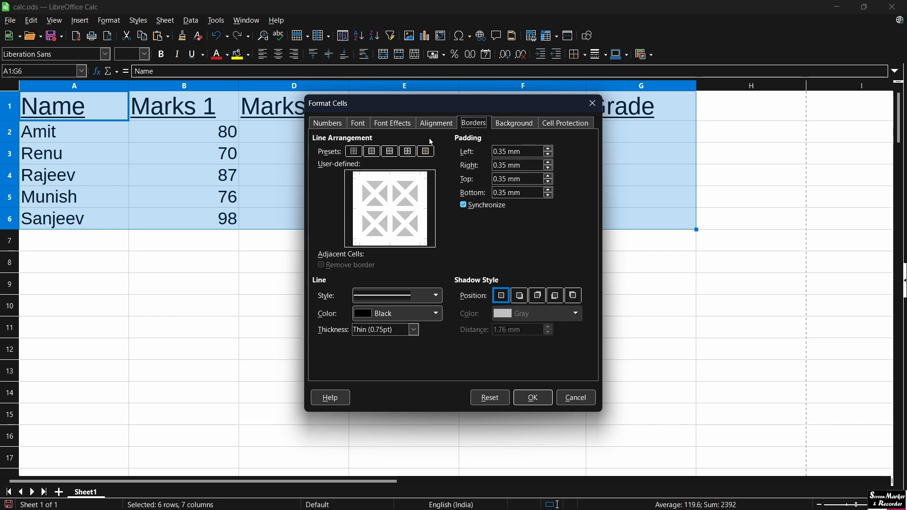
click(389, 154)
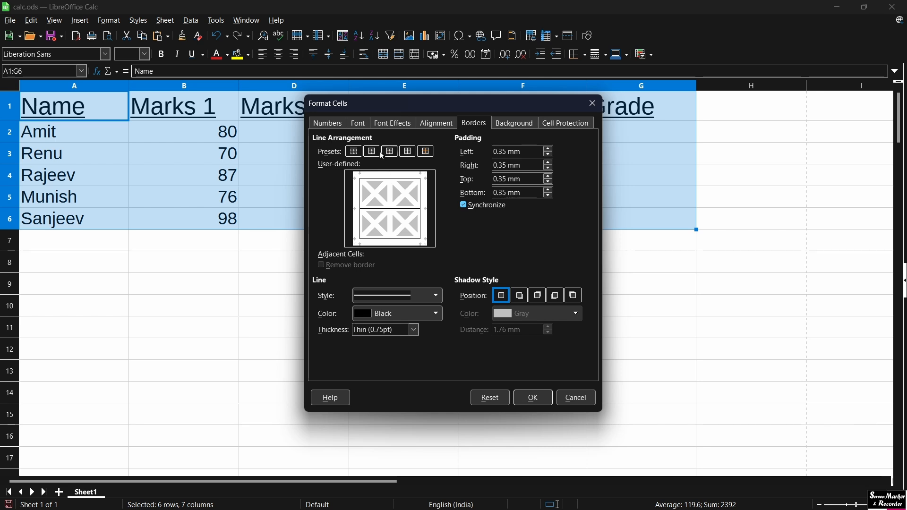
click(373, 152)
click(415, 329)
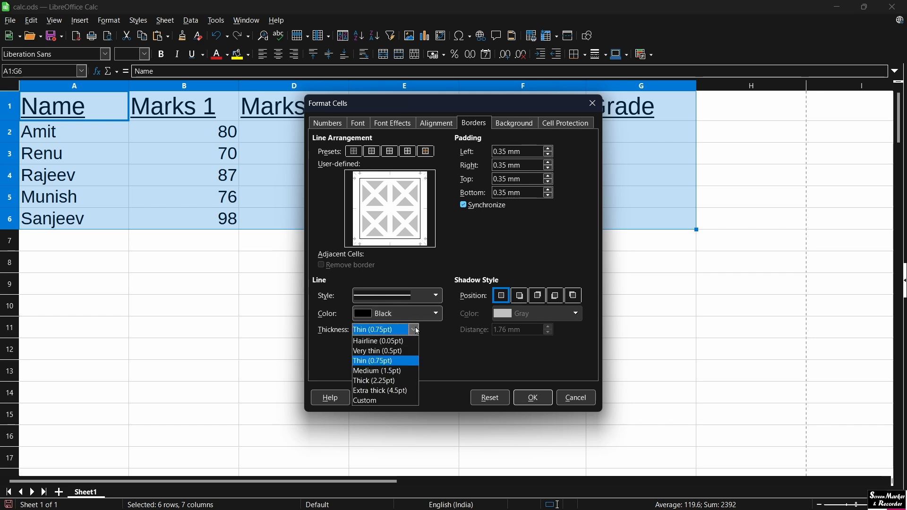
click(391, 373)
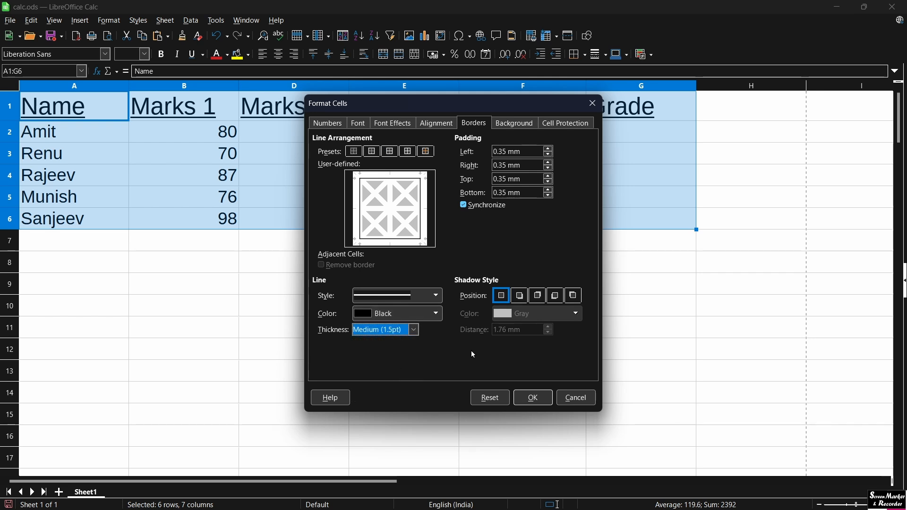
click(537, 397)
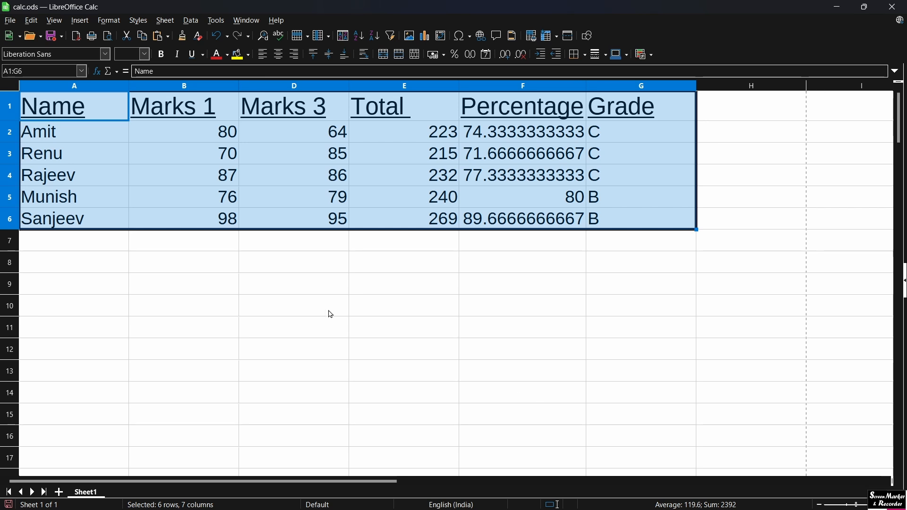
click(296, 283)
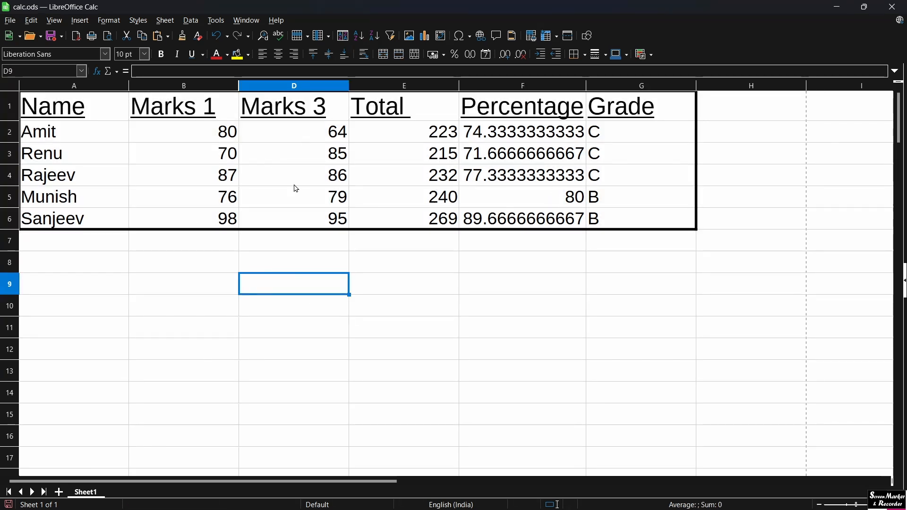
click(302, 256)
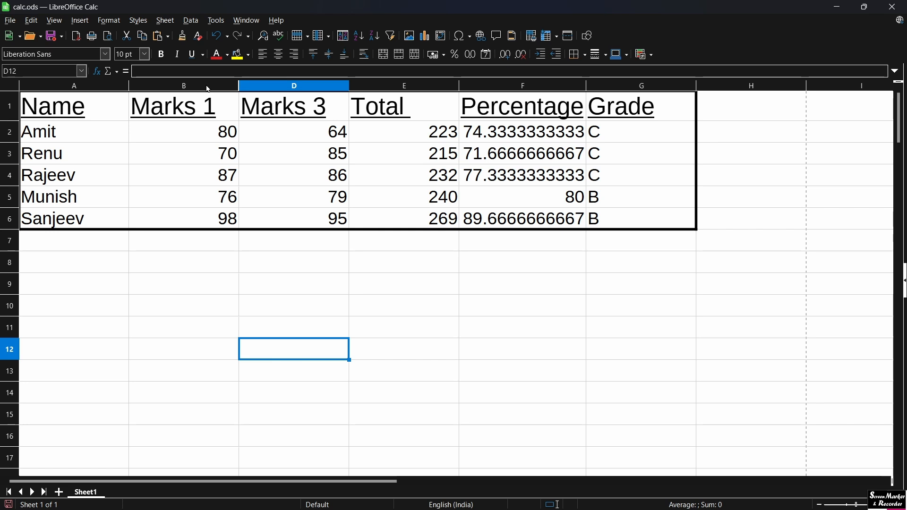
- Unhide column C with the Marks 2 values between columns B and D
drag(208, 88, 255, 86)
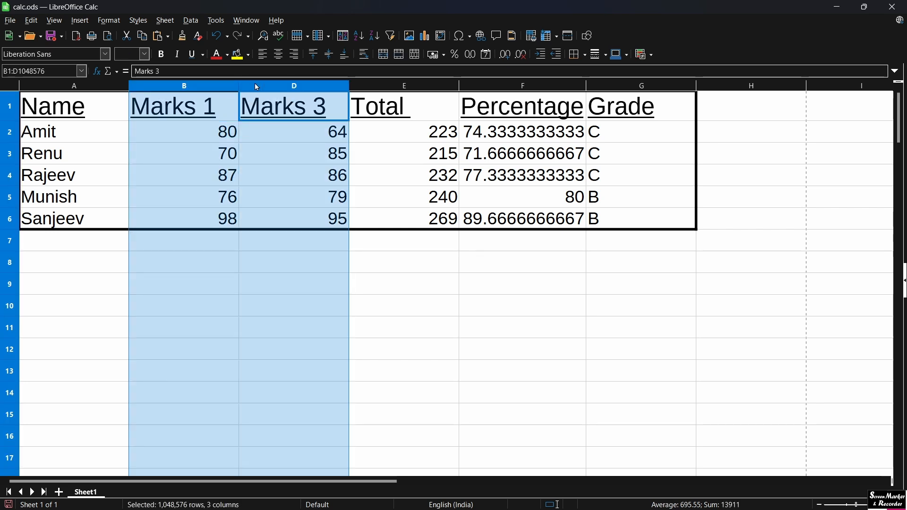
right_click(255, 84)
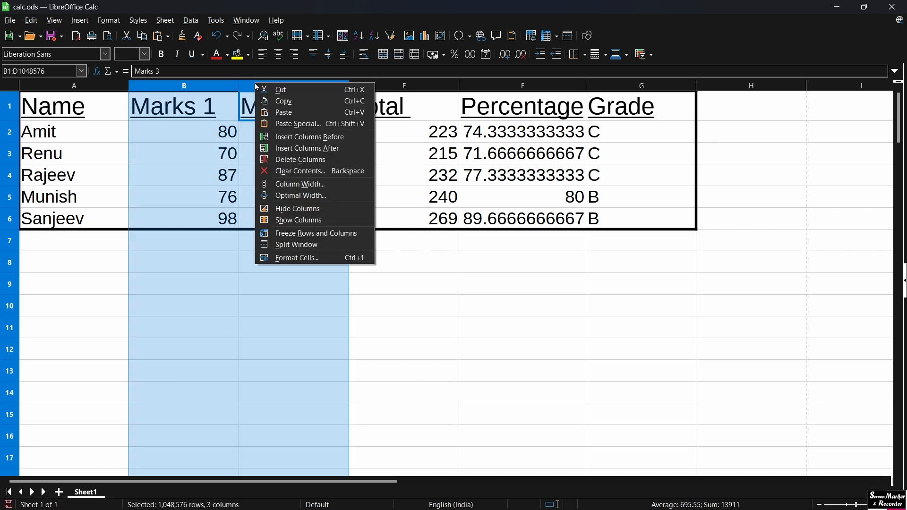
click(280, 219)
click(290, 152)
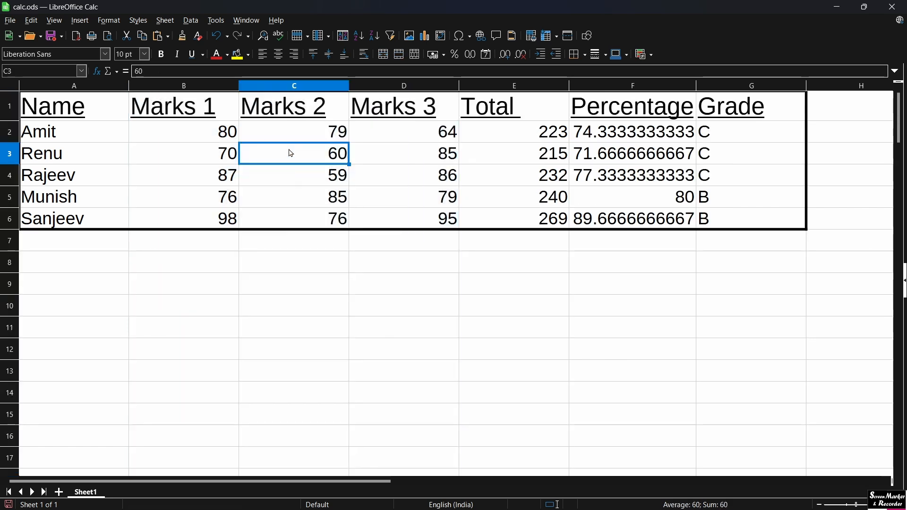
click(203, 133)
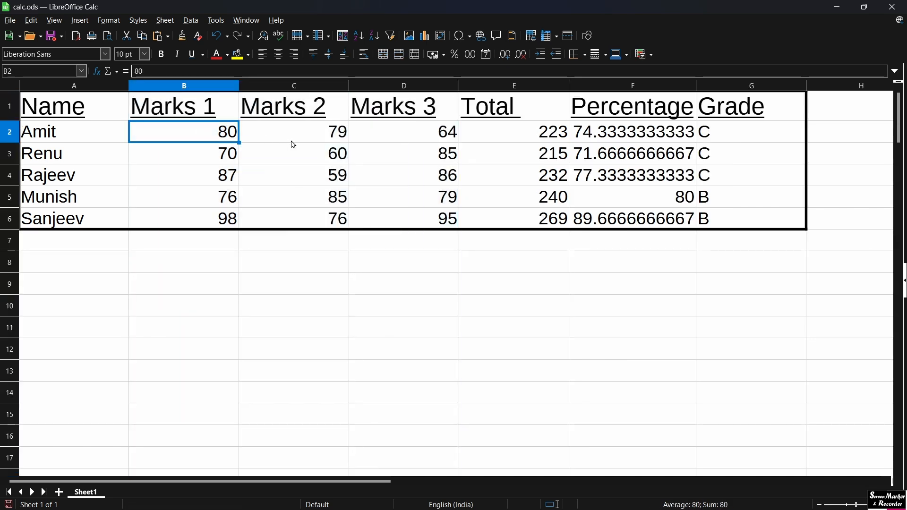
click(597, 152)
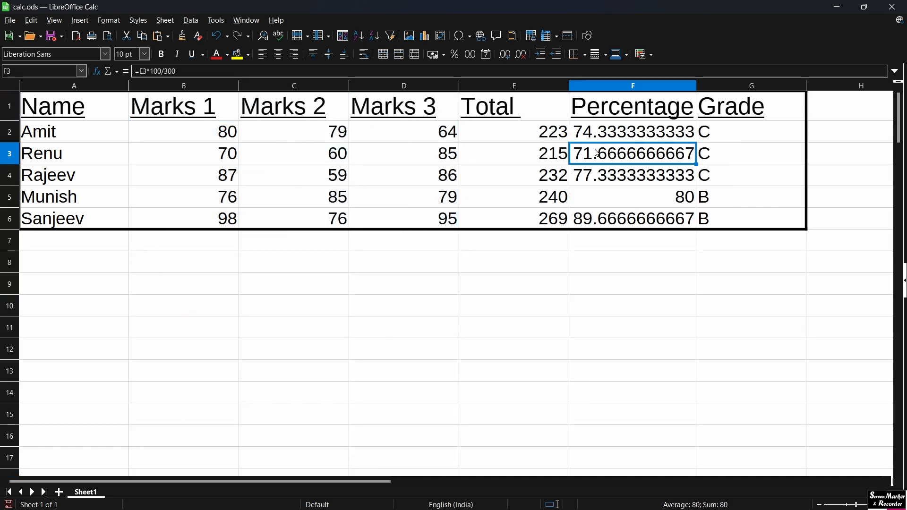
click(290, 121)
click(227, 132)
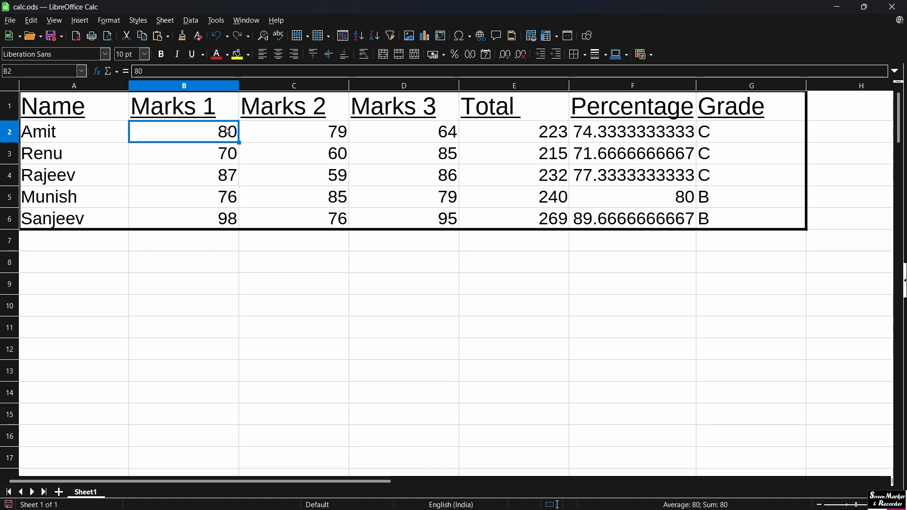
- Left-align columns B, C and F, which hold Marks 1, Marks 2 and Percentage
click(215, 89)
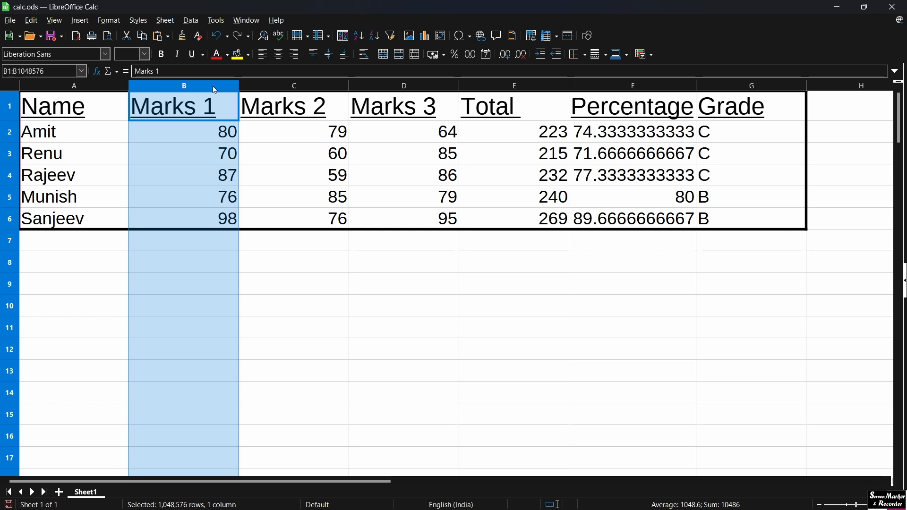
ctrl+click(261, 88)
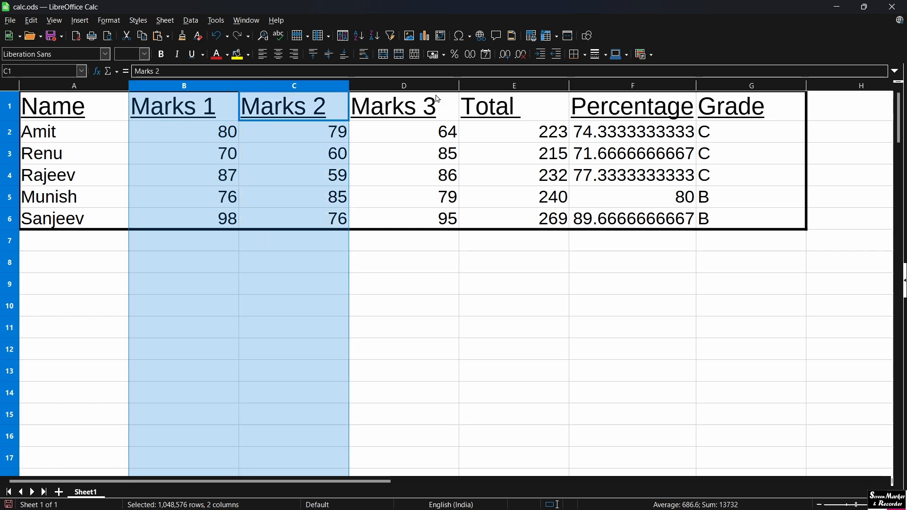
ctrl+click(604, 88)
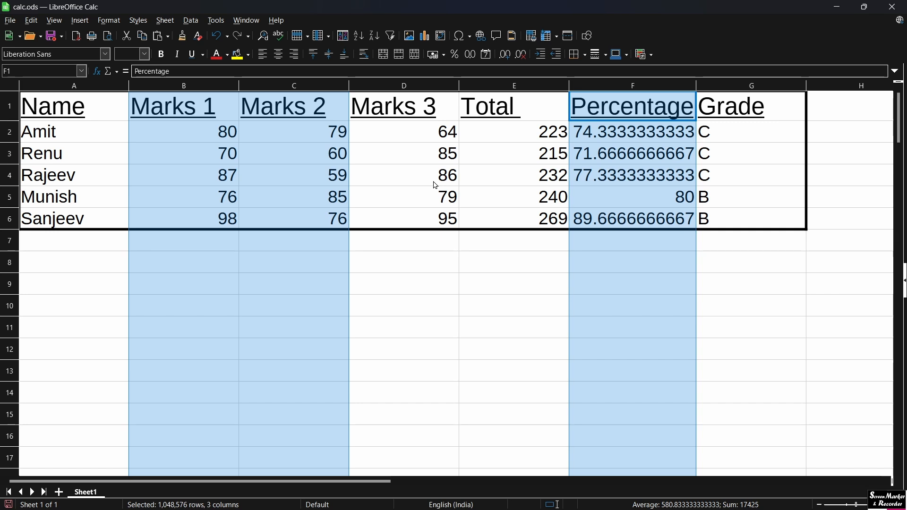
click(263, 58)
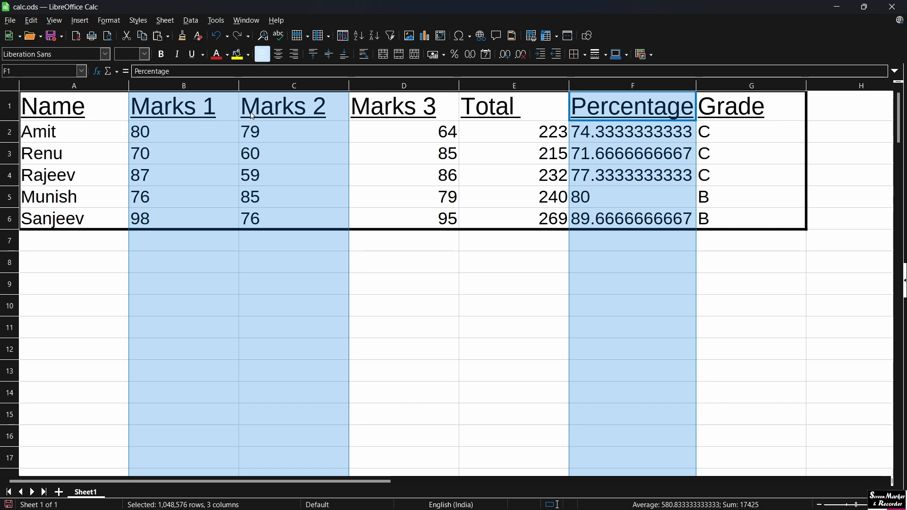
click(419, 285)
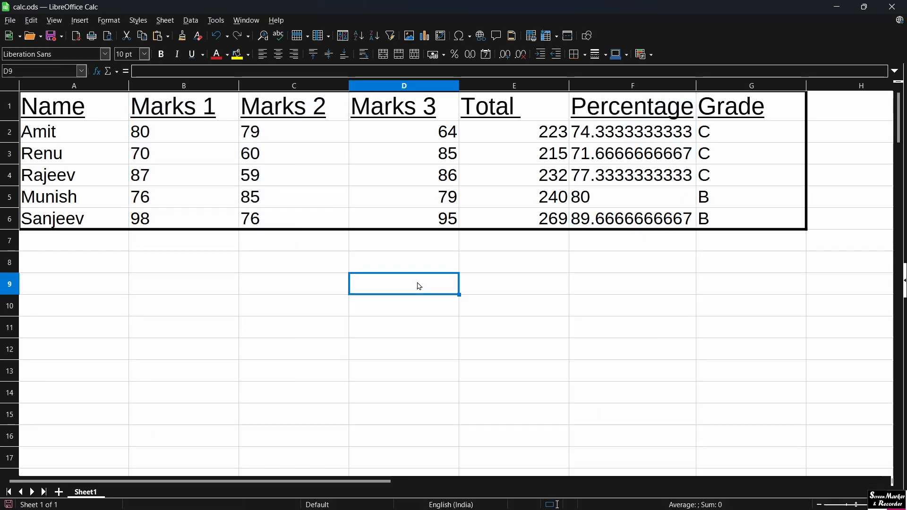